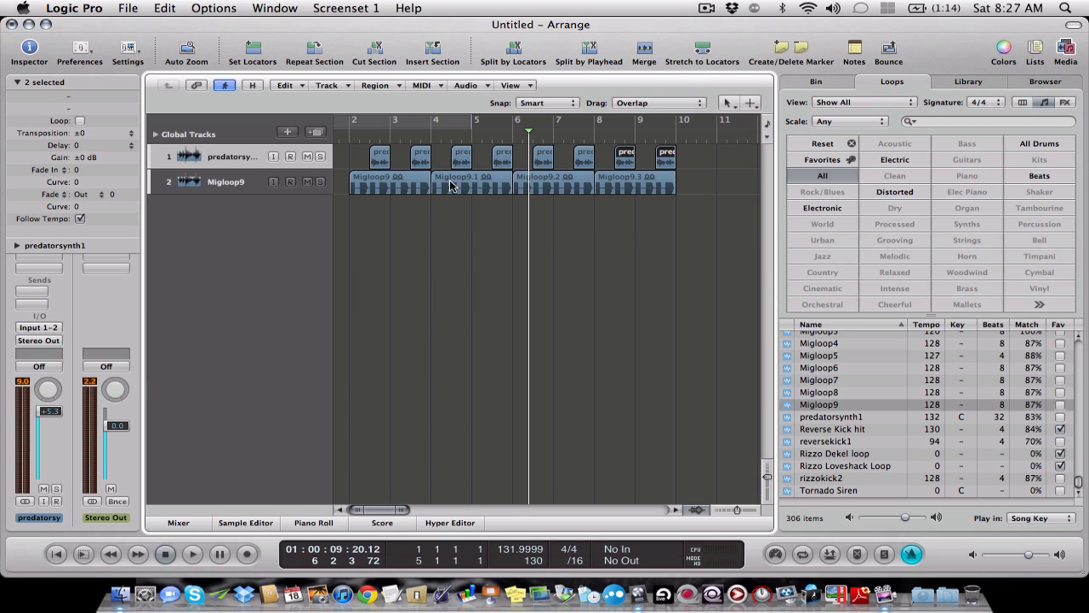
Step: Switch to the Marquee Tool and hide the media area to widen the arrange window
right_click(429, 232)
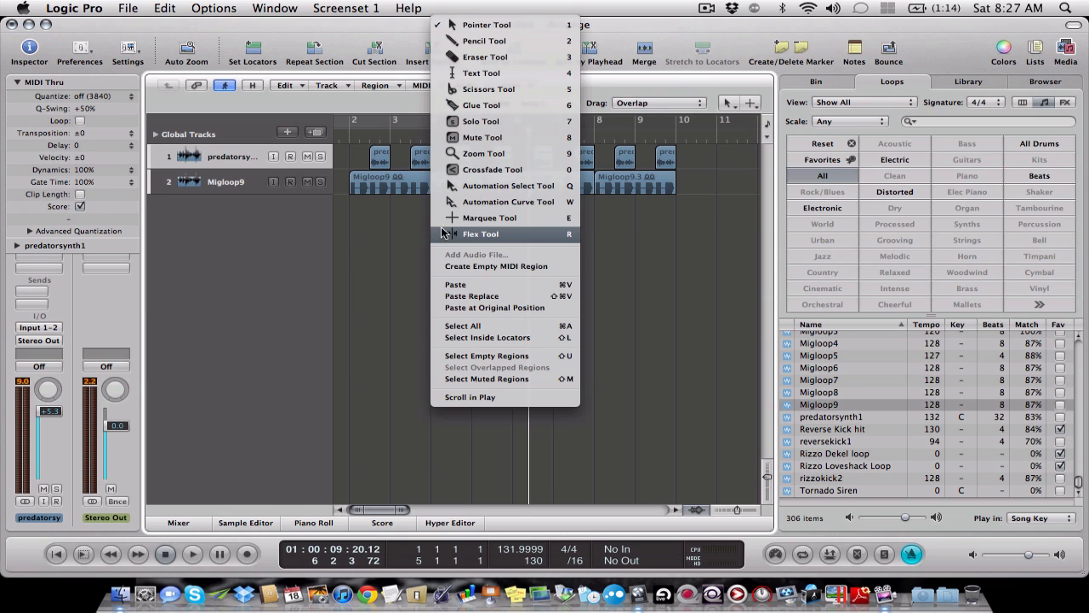
left_click(458, 220)
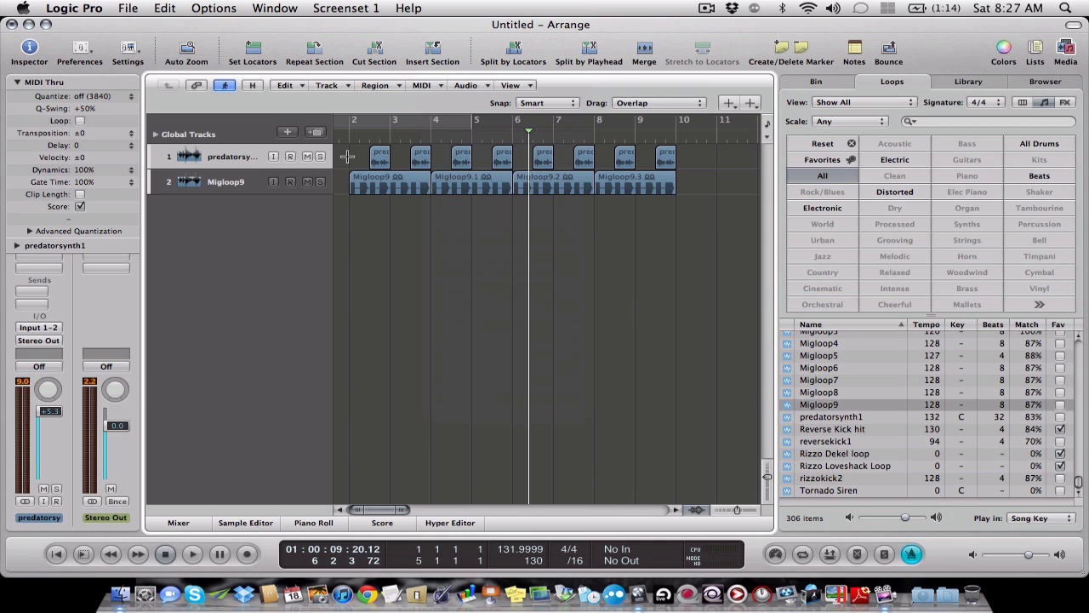
key("f")
key("f")
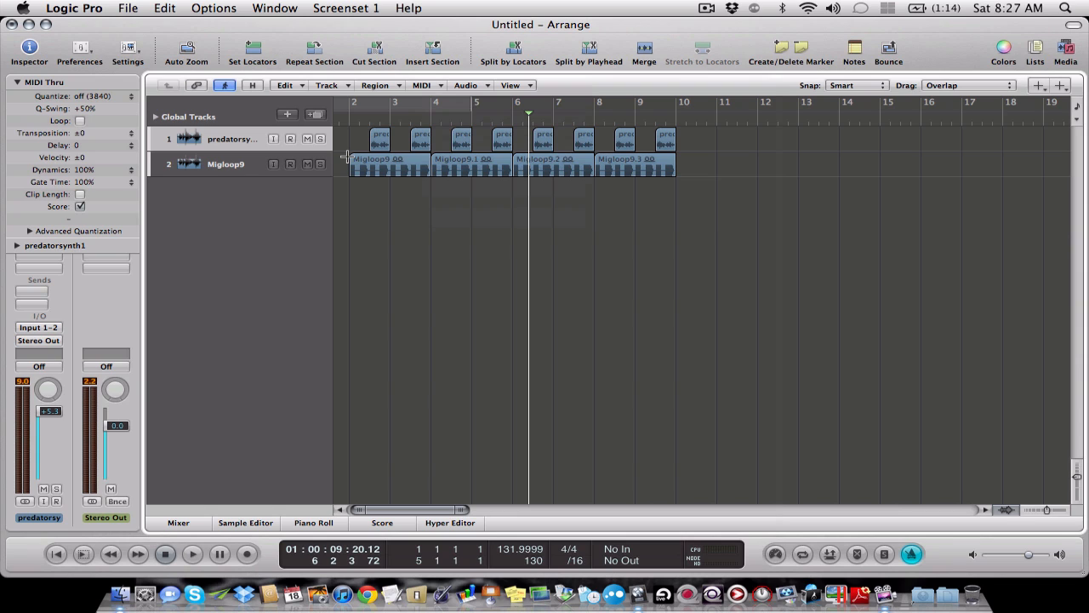
Step: Select the Migloop9 track and play the arrangement from bar 2 to just past the last regions
left_click(241, 140)
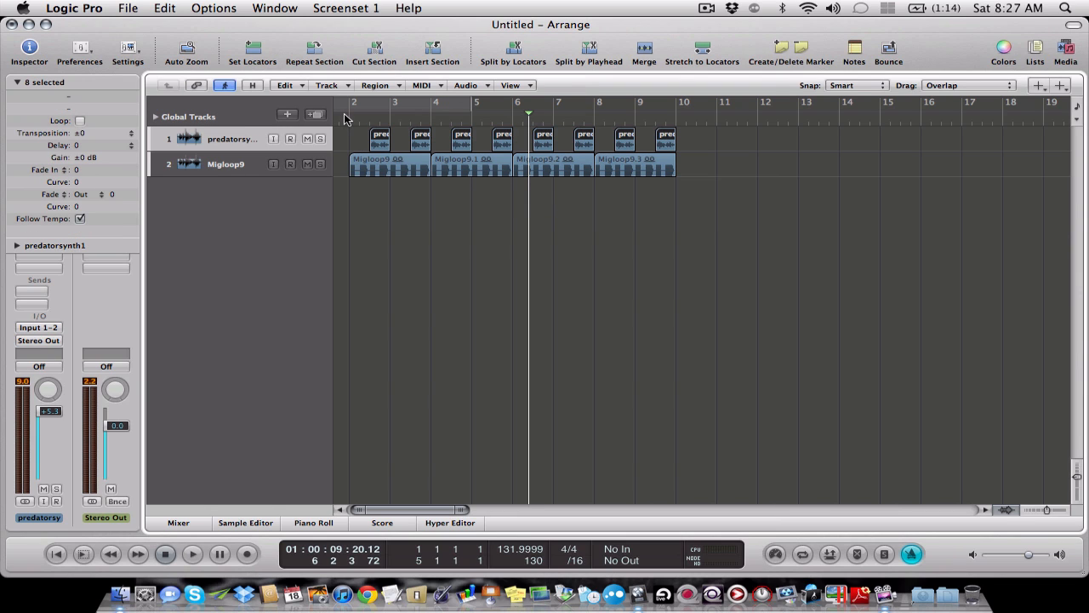
key("space")
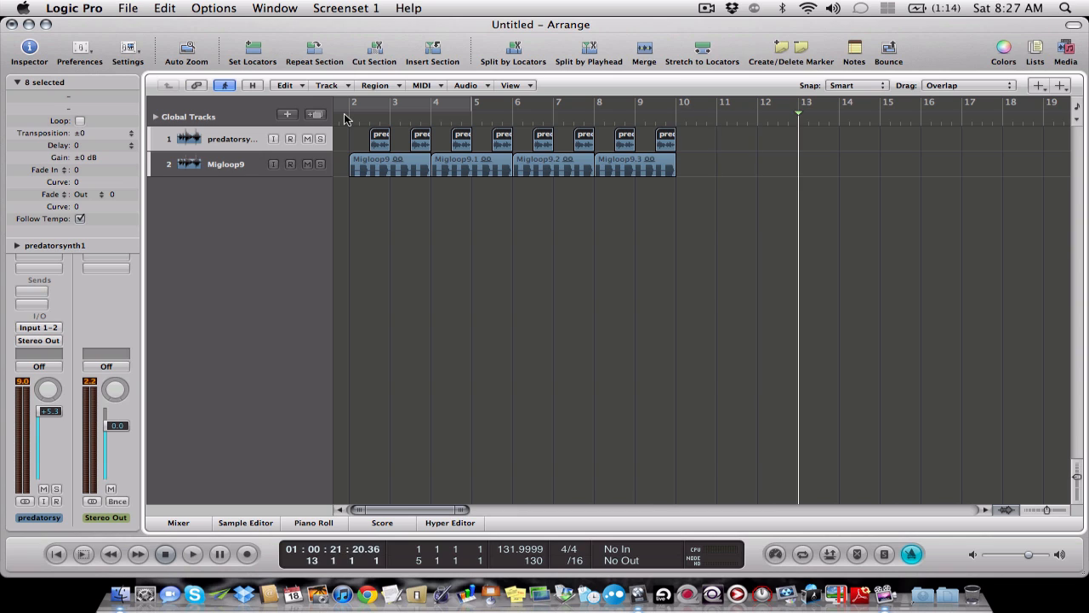
left_click(345, 119)
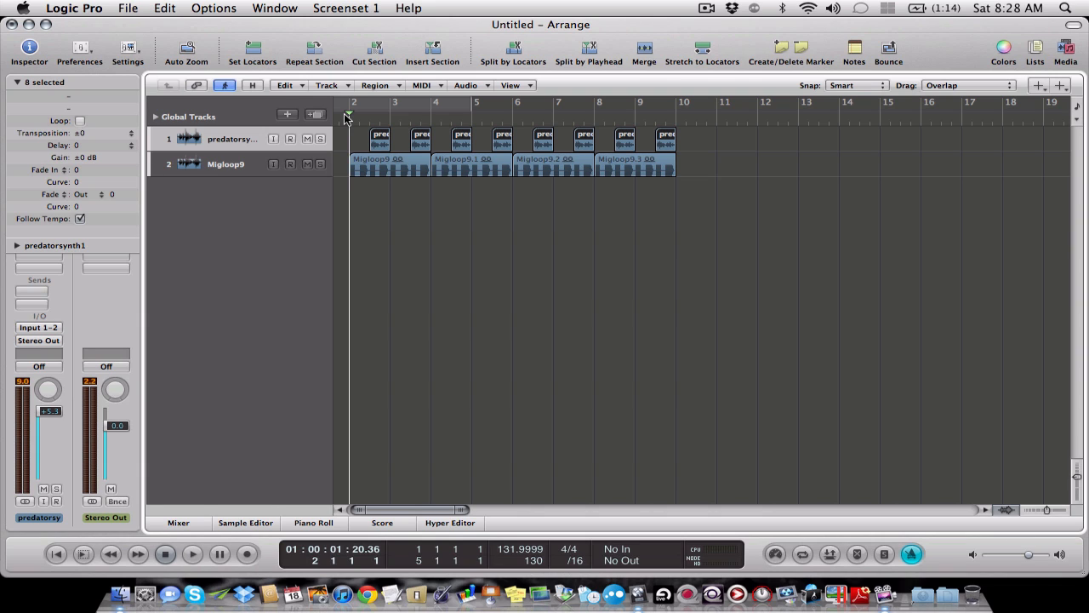
left_click(228, 167)
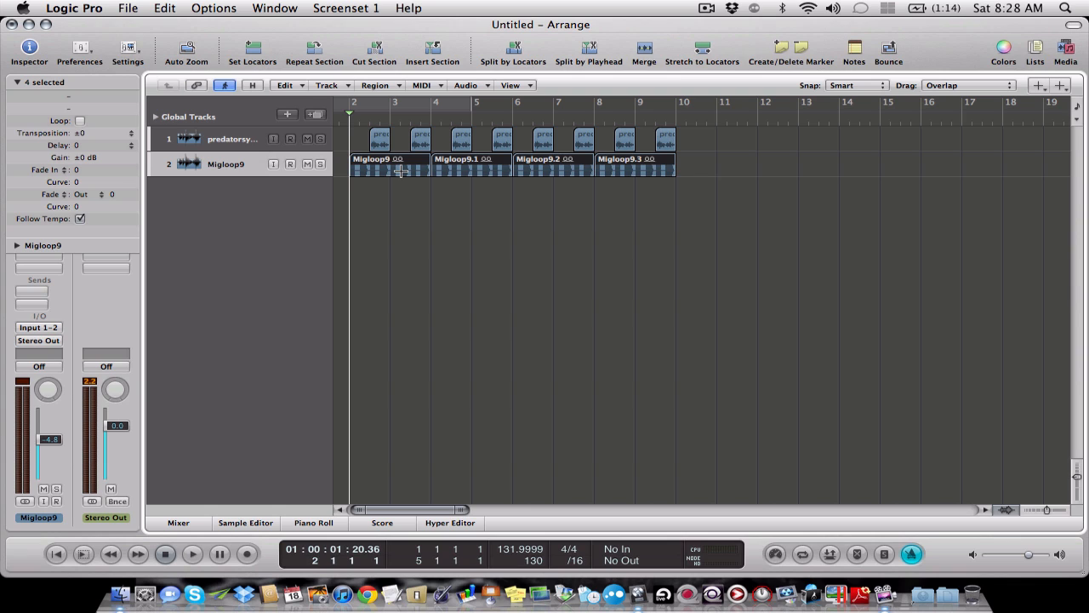
key("Return")
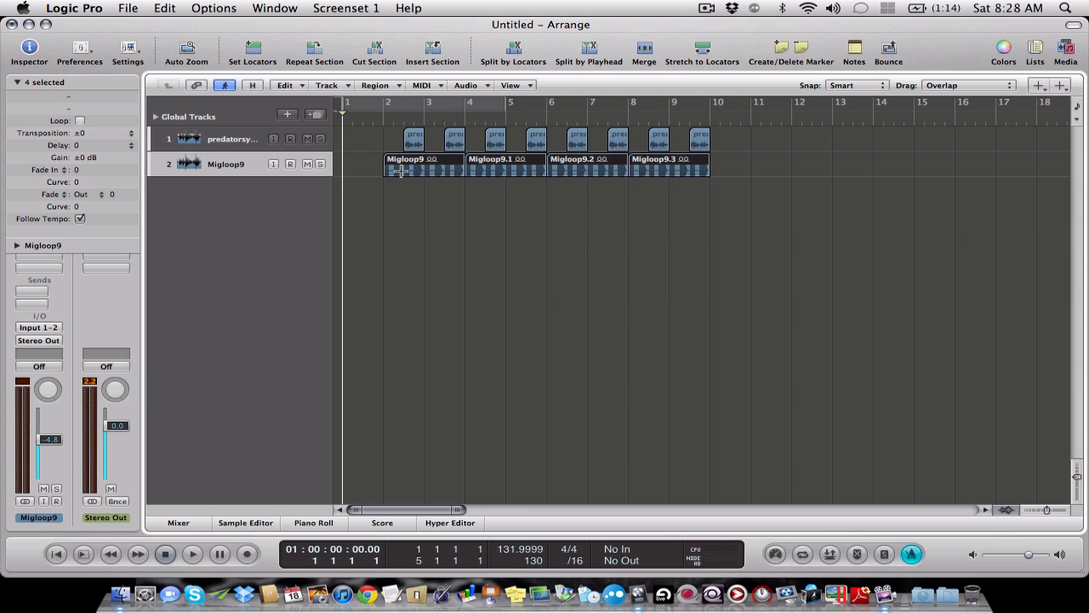
key("period")
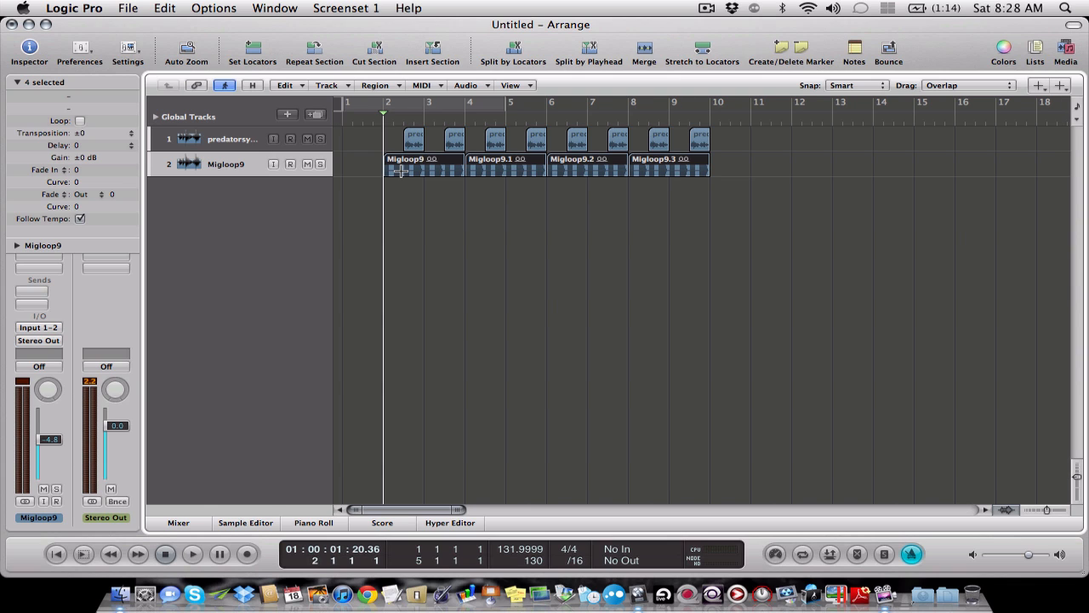
key("space")
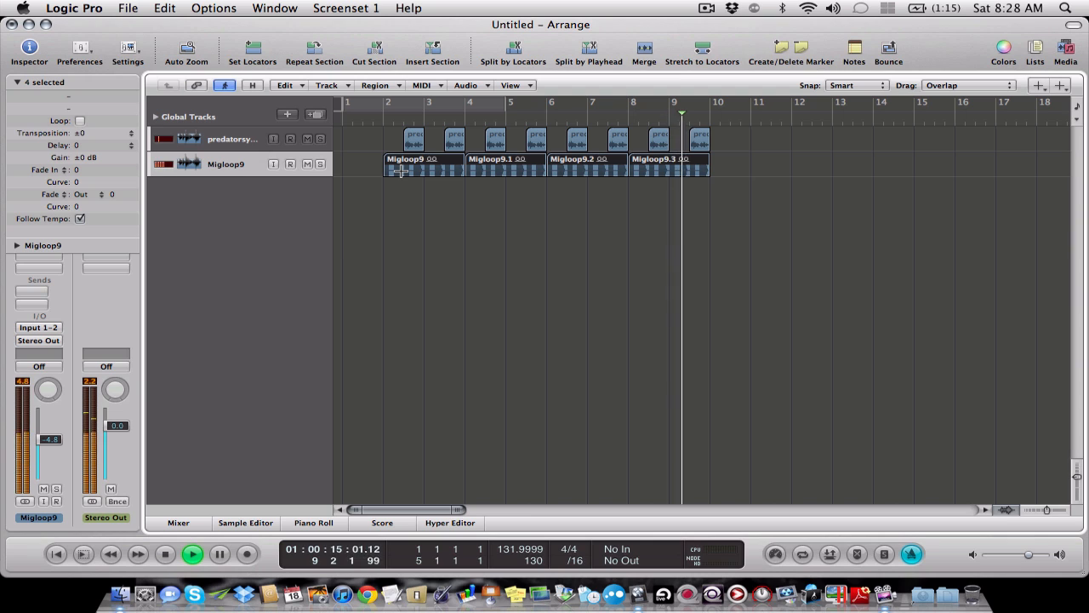
key("space")
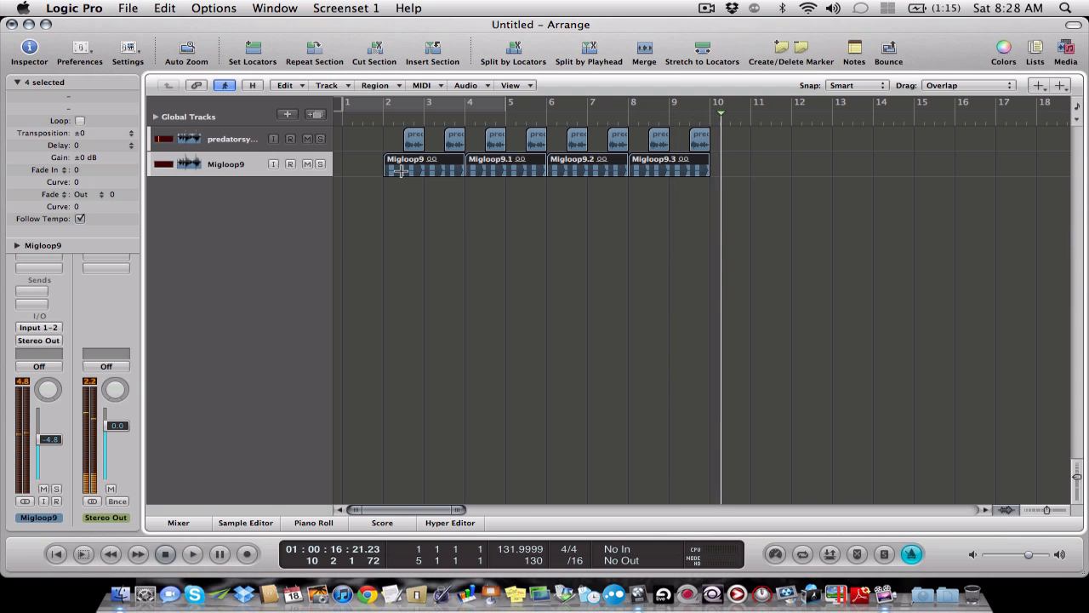
Step: Step the playhead back bar by bar to bar 2
key("comma")
key("comma")
key("comma")
key("comma")
key("comma")
key("comma")
key("comma")
key("comma")
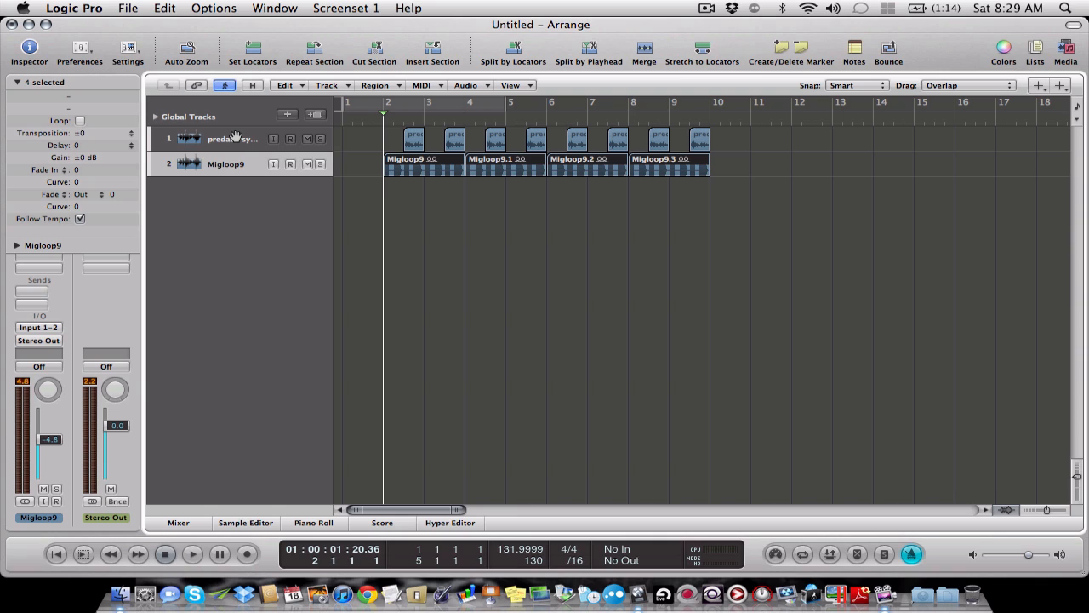
Step: Try bouncing all predatorsynth1 regions in place onto a new track with the source regions muted, and undo the bounce
left_click(236, 138)
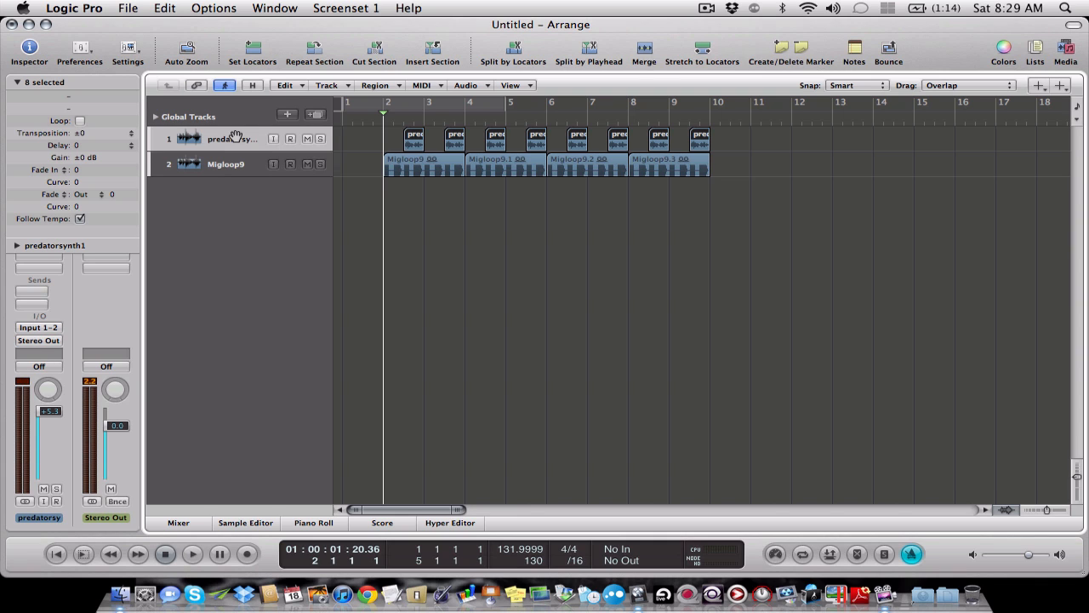
key("comma")
key("period")
key("comma")
key("period")
key("Escape")
key("Escape")
left_click_drag(395, 141, 715, 140)
key("ctrl+b")
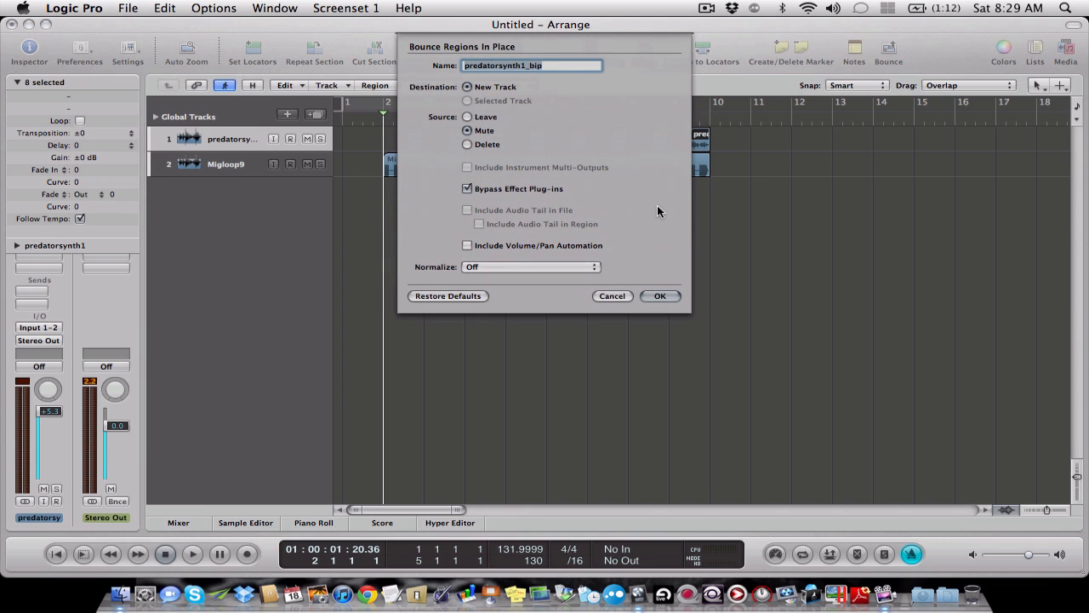
left_click(658, 293)
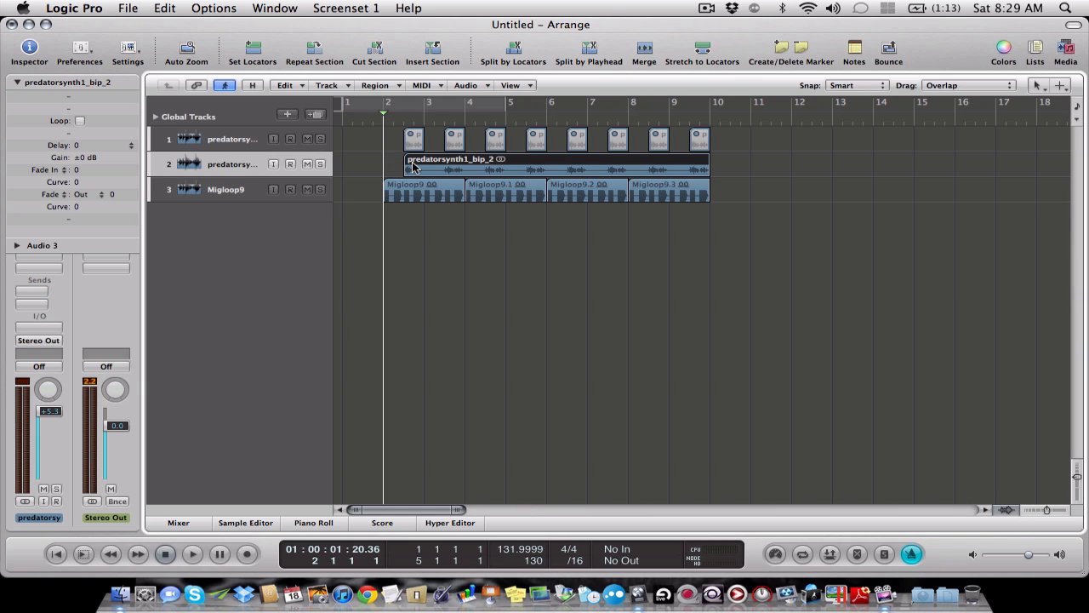
key("super+z")
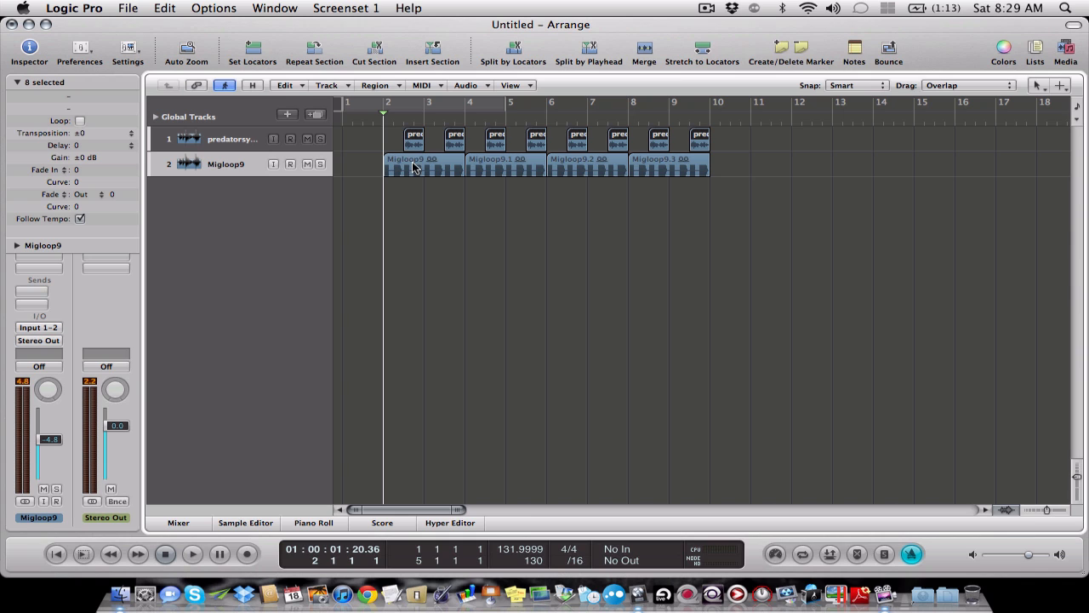
right_click(371, 136)
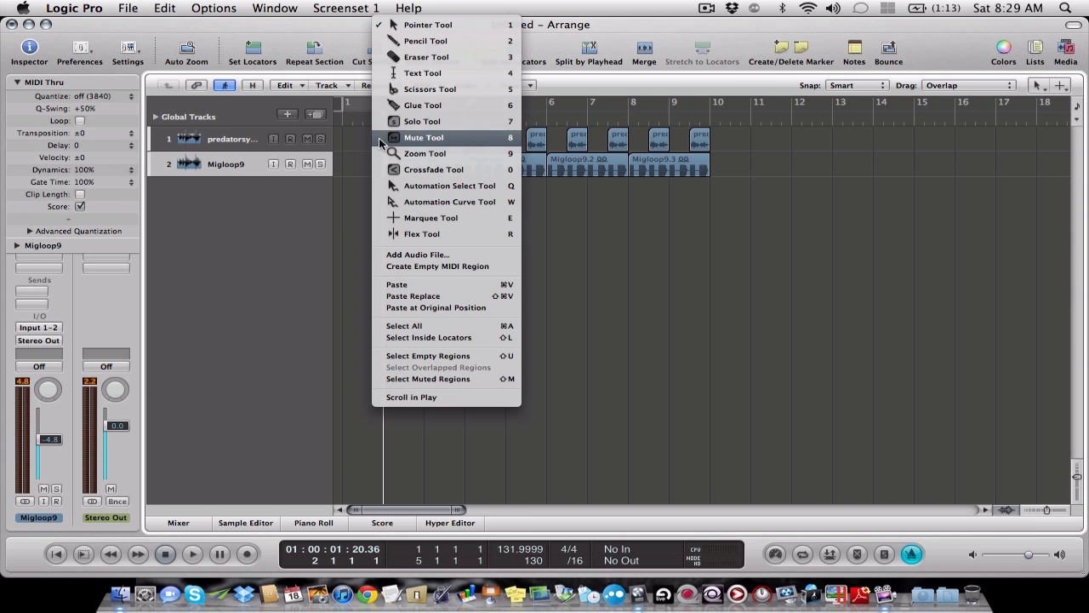
left_click(443, 219)
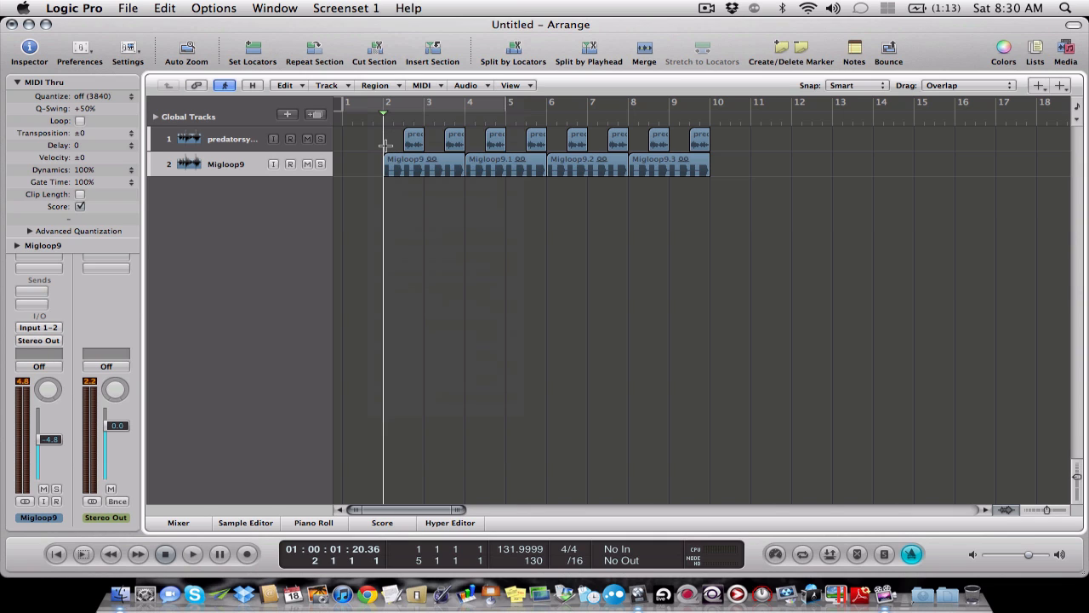
key("Escape")
key("Escape")
Step: Move all regions on both tracks one bar earlier to start at bar 1, and delete the first Migloop9 region
left_click_drag(374, 132, 703, 161)
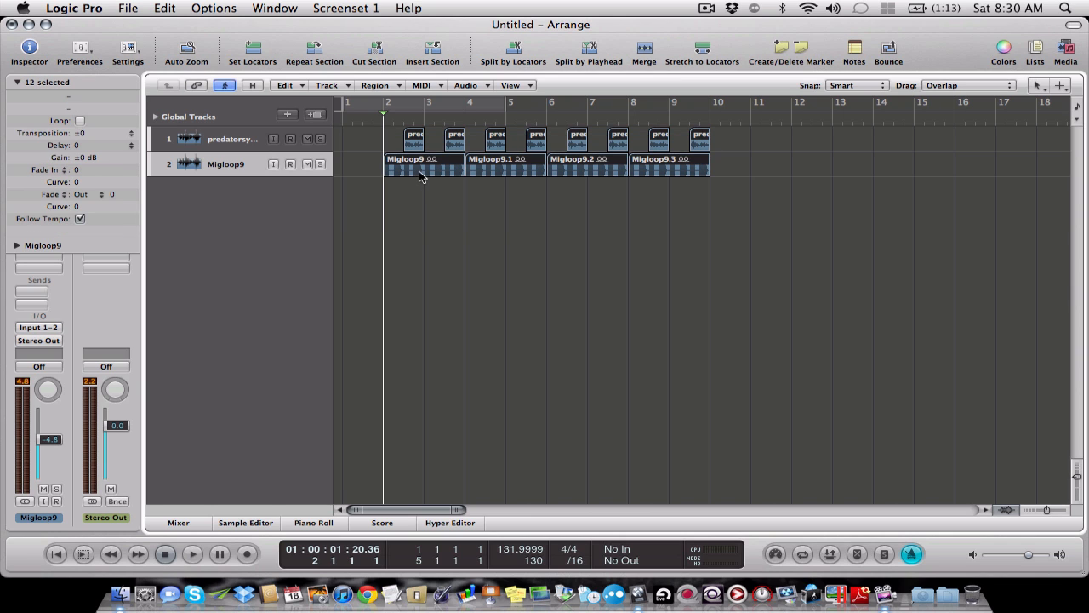
left_click_drag(420, 176, 381, 174)
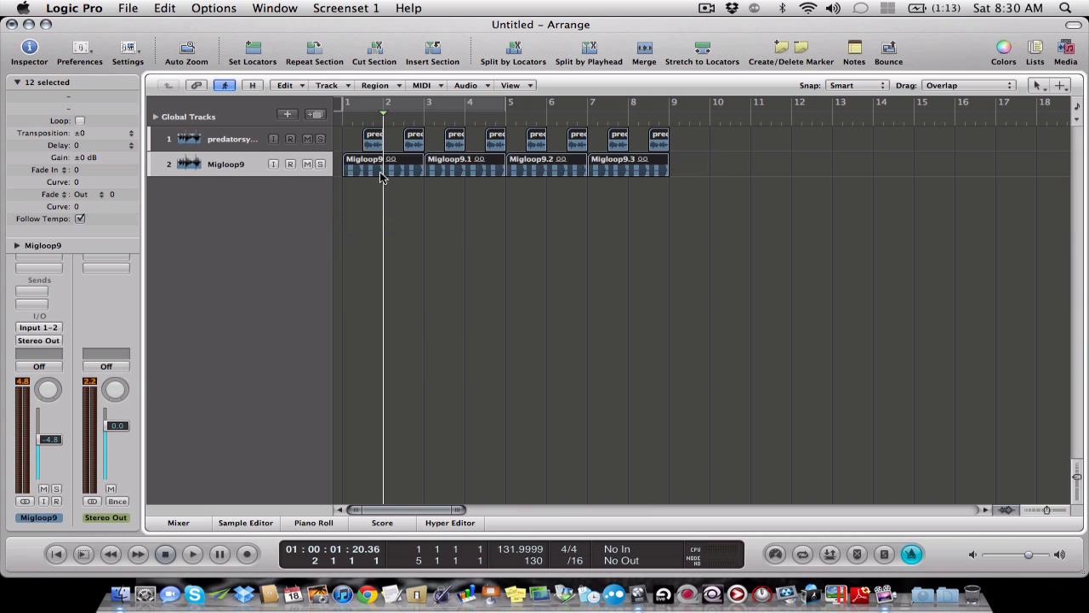
left_click(414, 205)
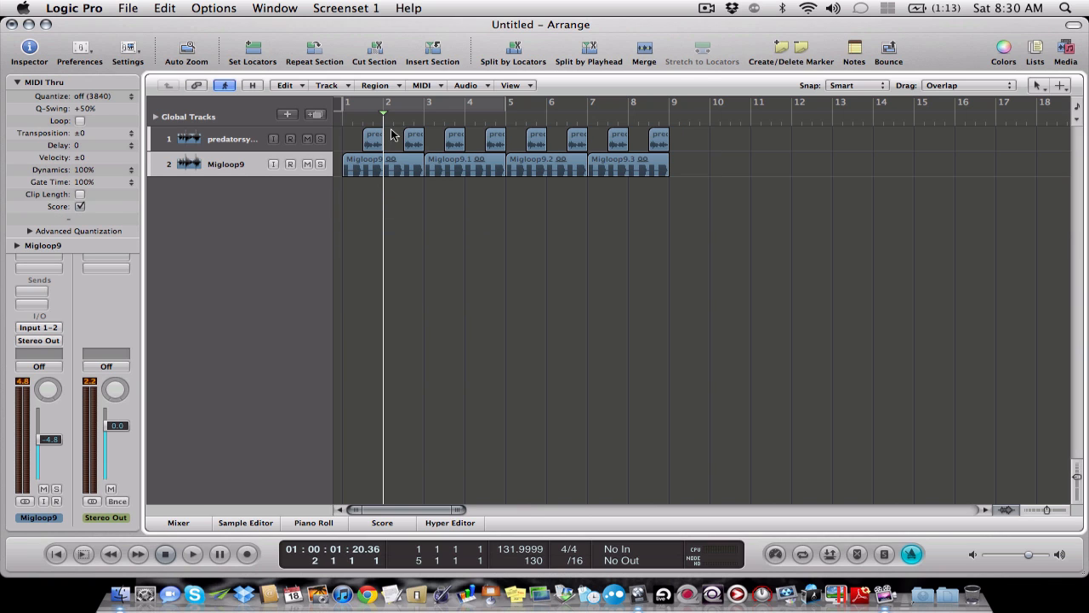
left_click(407, 173)
key("Delete")
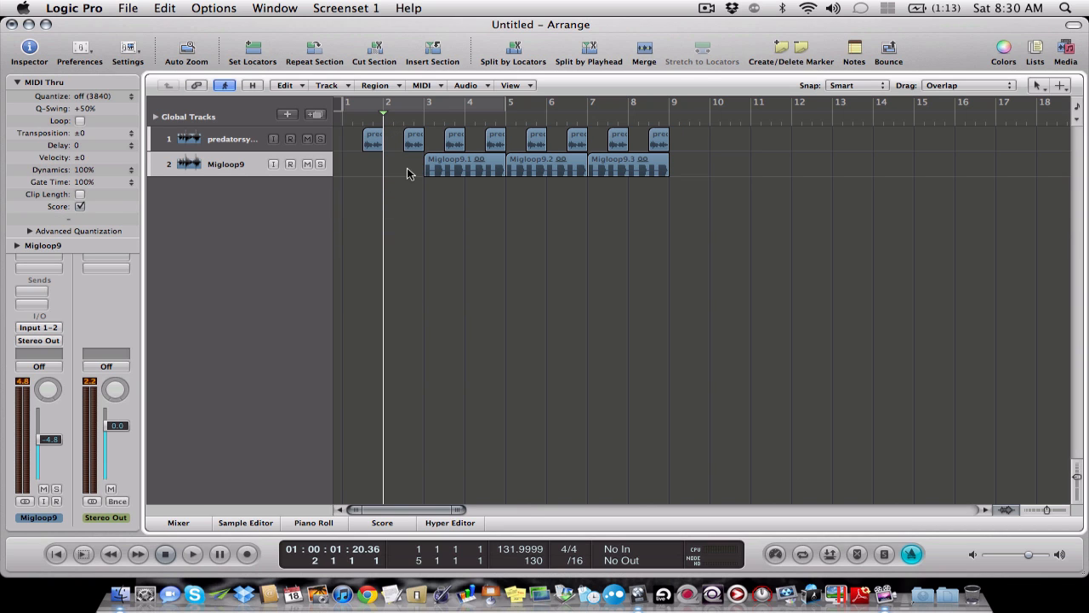
Step: Select the predatorsynth1 track, play the arrangement from bar 1 almost to bar 9, and return the playhead to the start
left_click(239, 144)
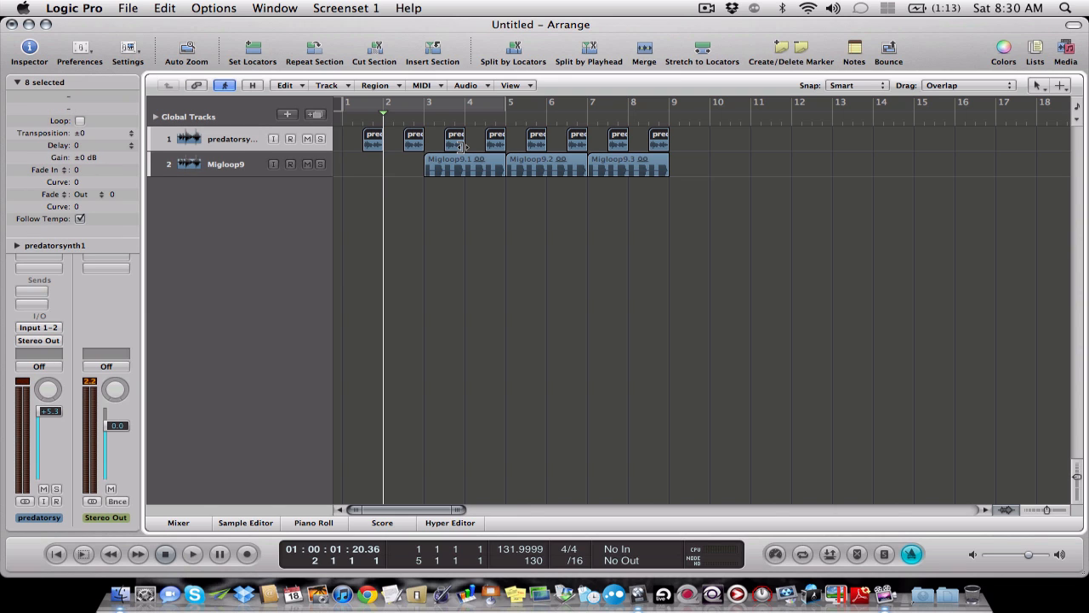
key("Return")
key("space")
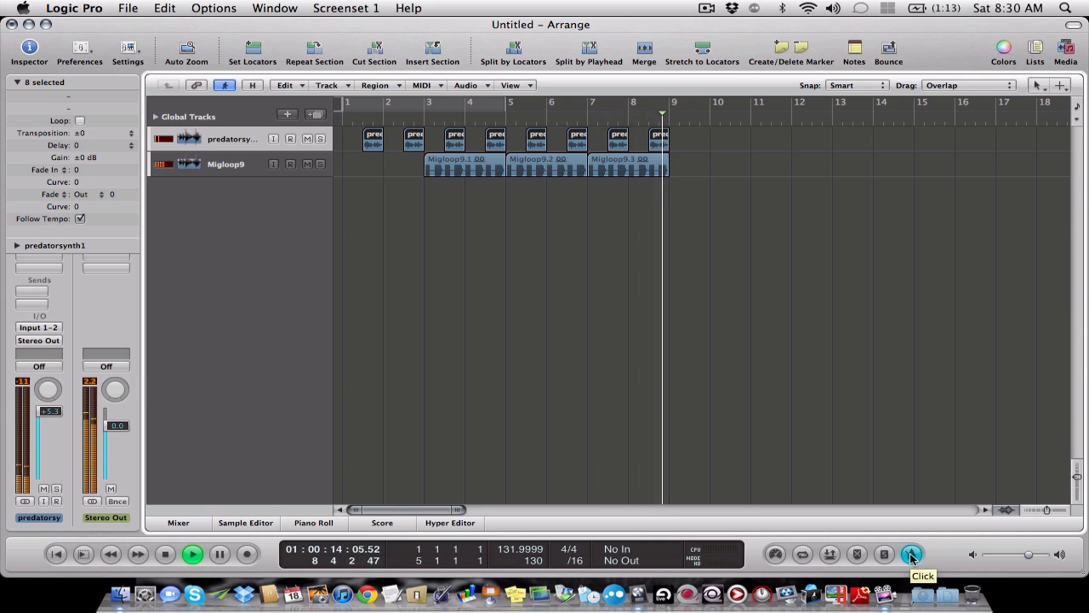
key("space")
key("Return")
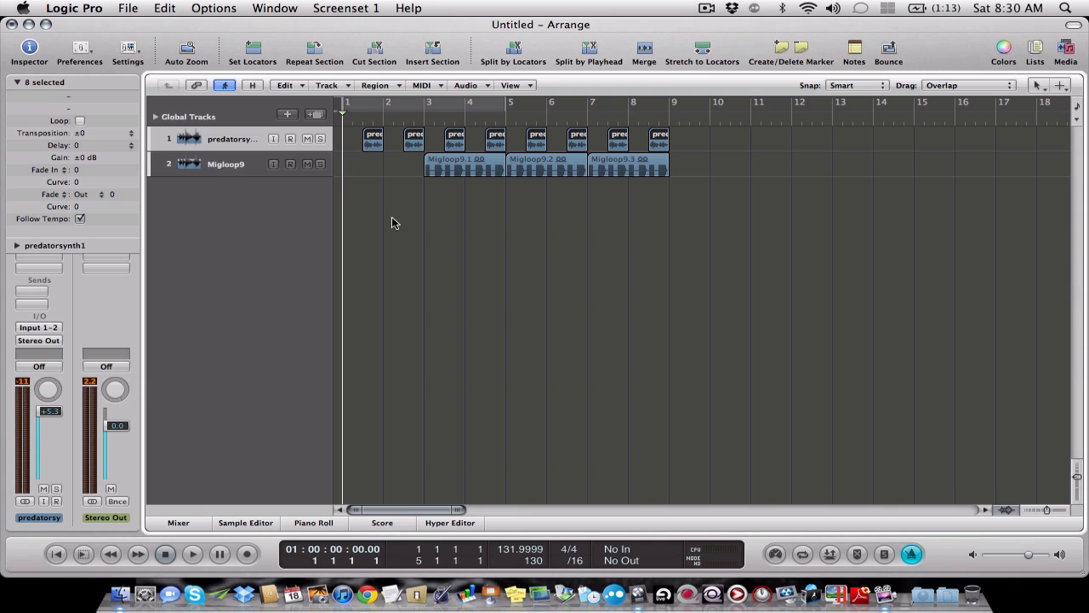
Step: Make a marquee selection on the predatorsynth1 track from bar 1 to bar 9, including the gaps between regions
key("Escape")
key("e")
left_click(343, 133)
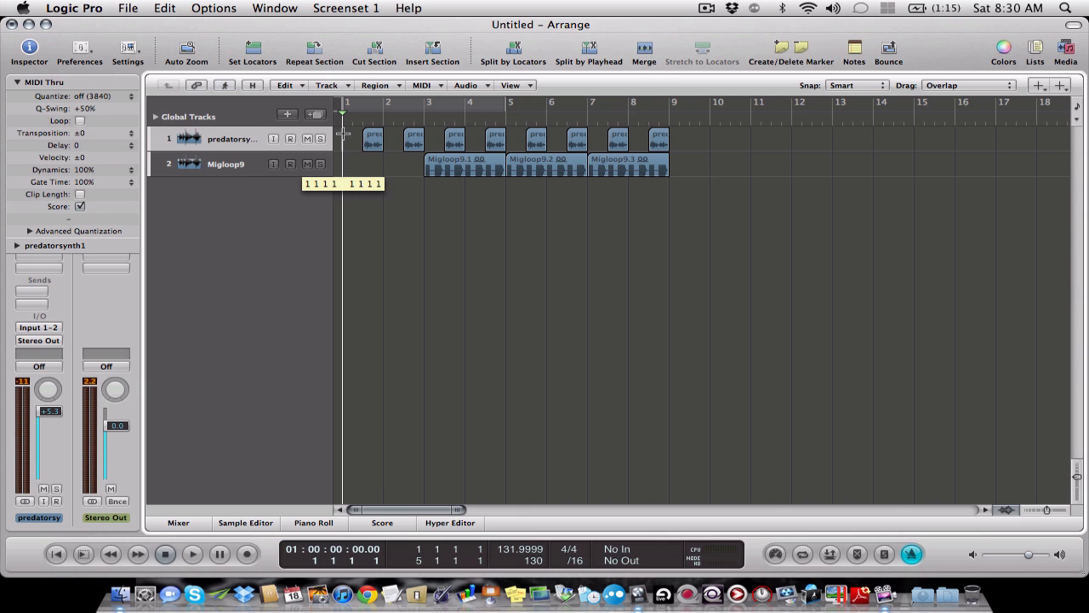
left_click_drag(345, 133, 670, 135)
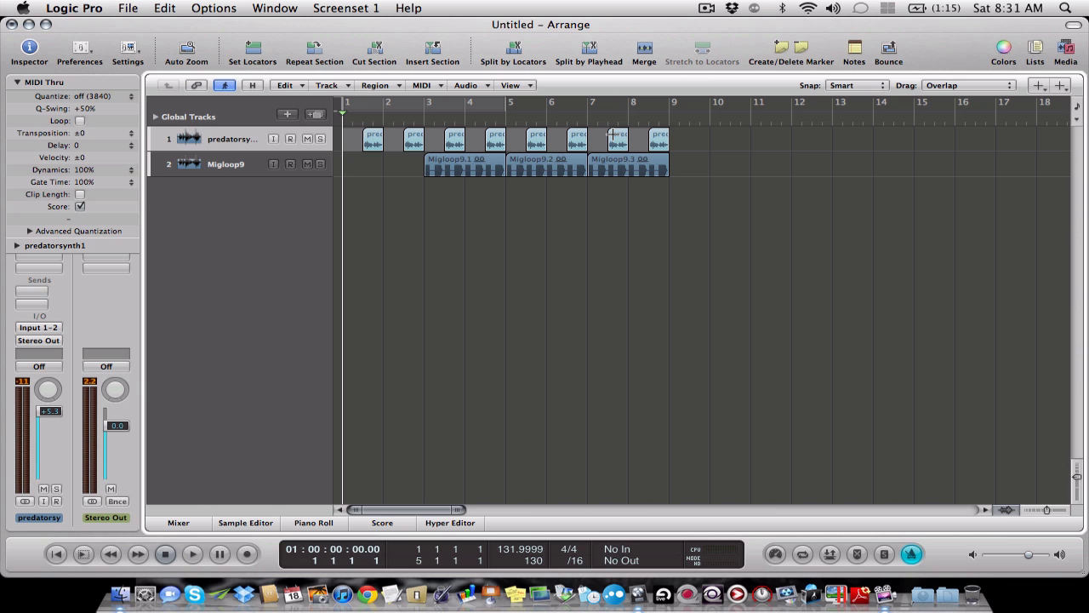
Step: Bounce the marquee selection in place as predatorsynth1_bip to the selected track, deleting the source and bypassing effect plug-ins
key("ctrl+b")
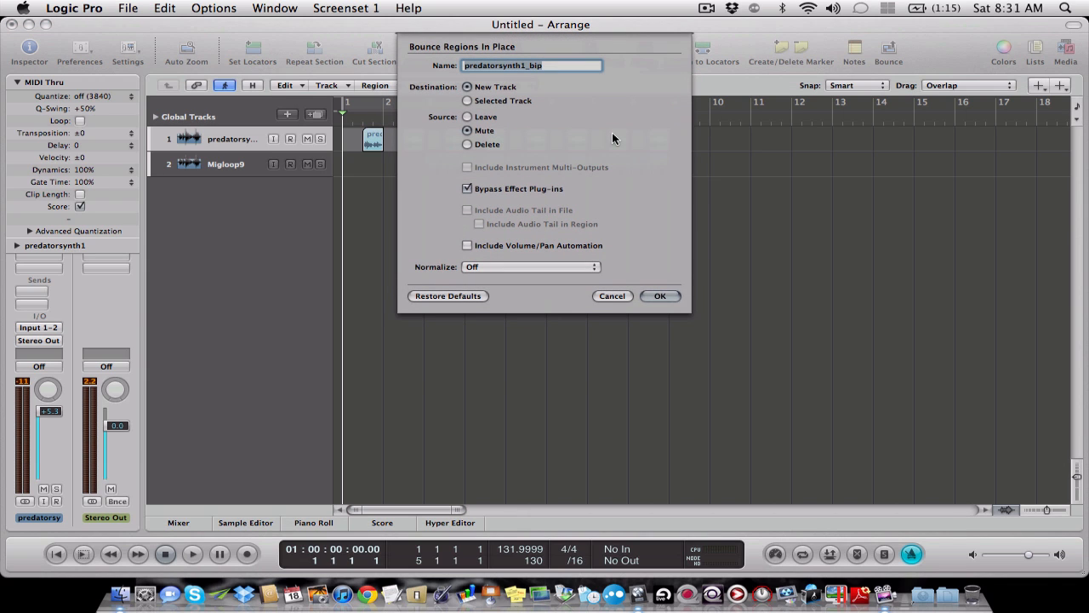
left_click(467, 144)
left_click(467, 100)
left_click(467, 188)
key("Right")
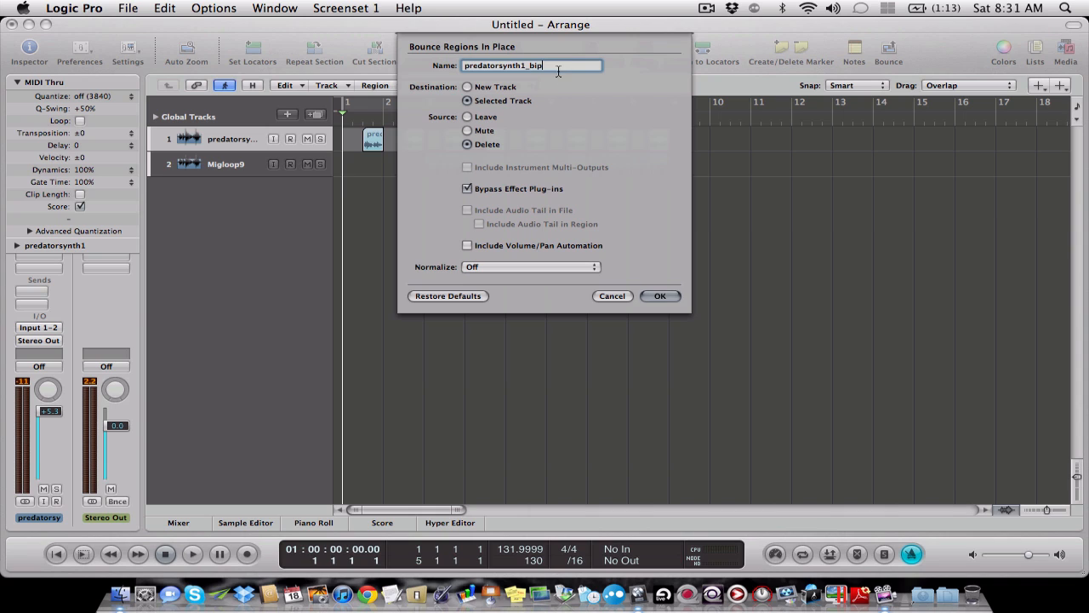
left_click(660, 295)
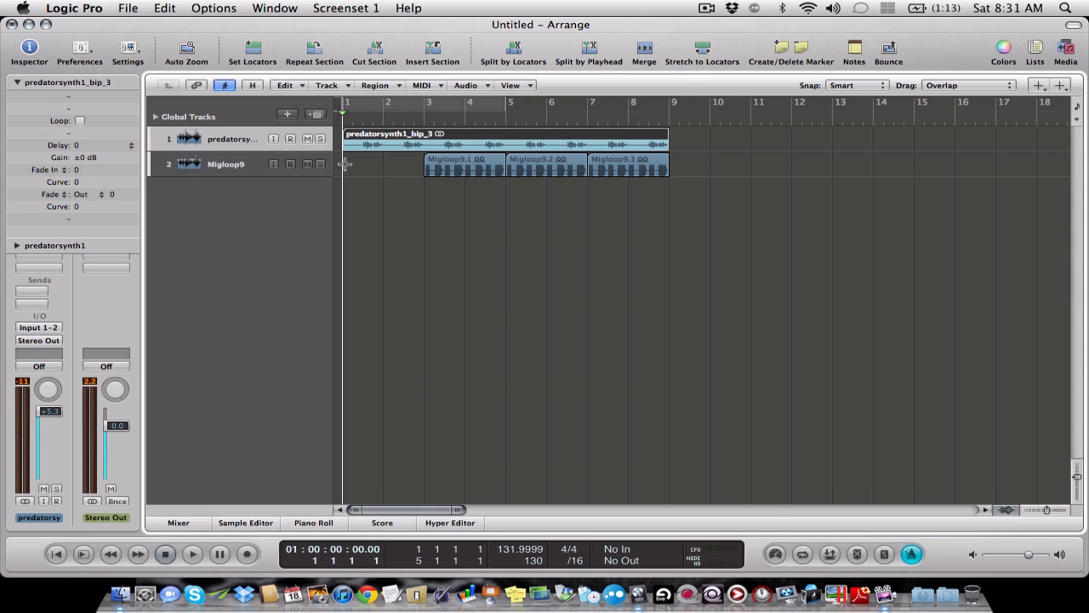
Step: Select the Migloop9 track and make a marquee selection on it from bar 1 to bar 9, including the empty opening bars
left_click(226, 162)
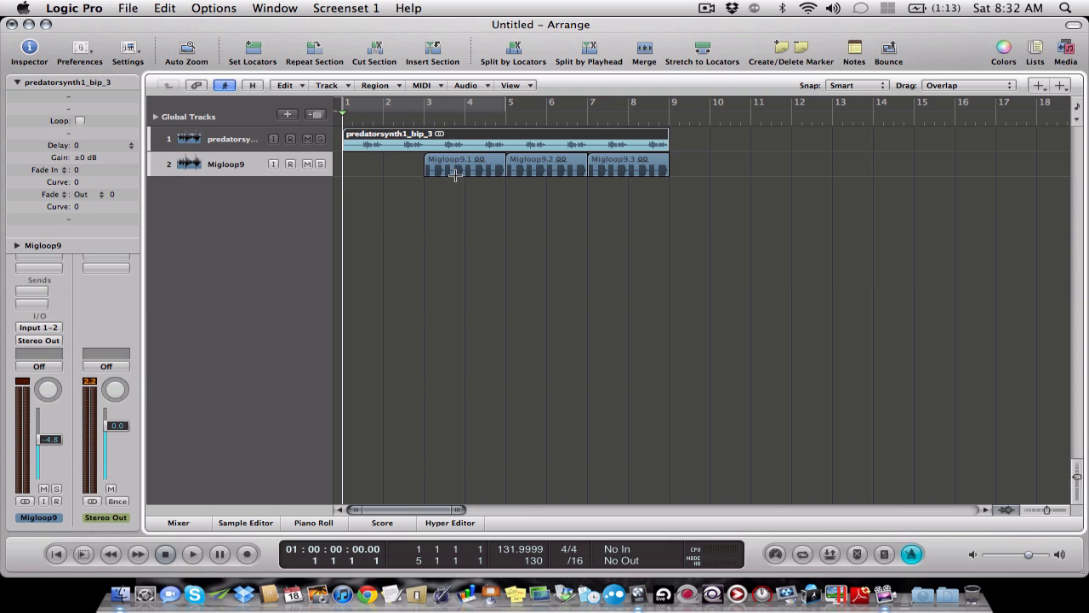
left_click_drag(423, 166, 672, 159)
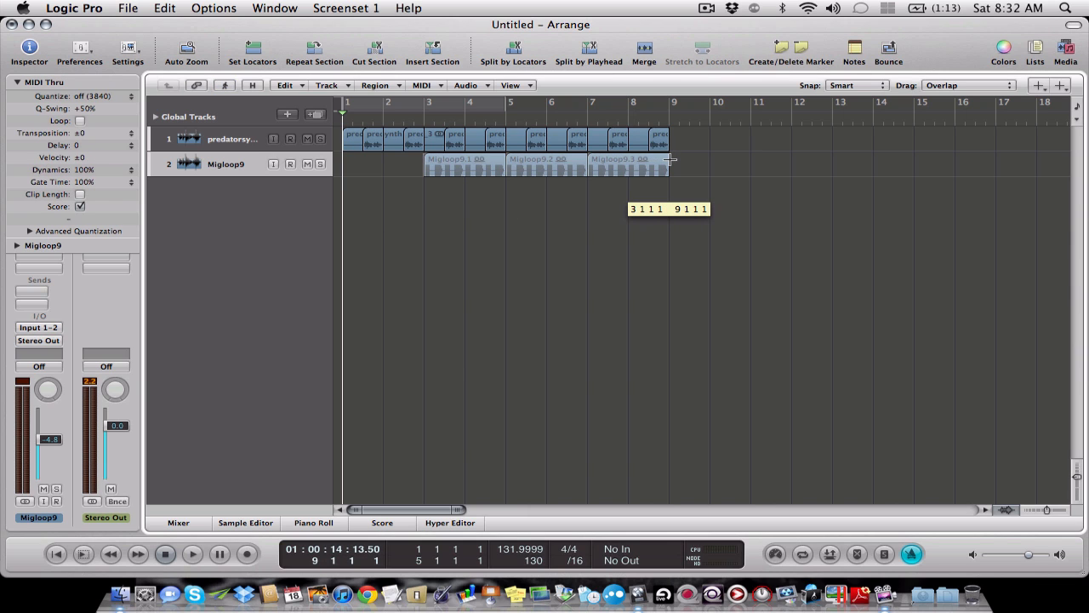
left_click_drag(672, 160, 671, 159)
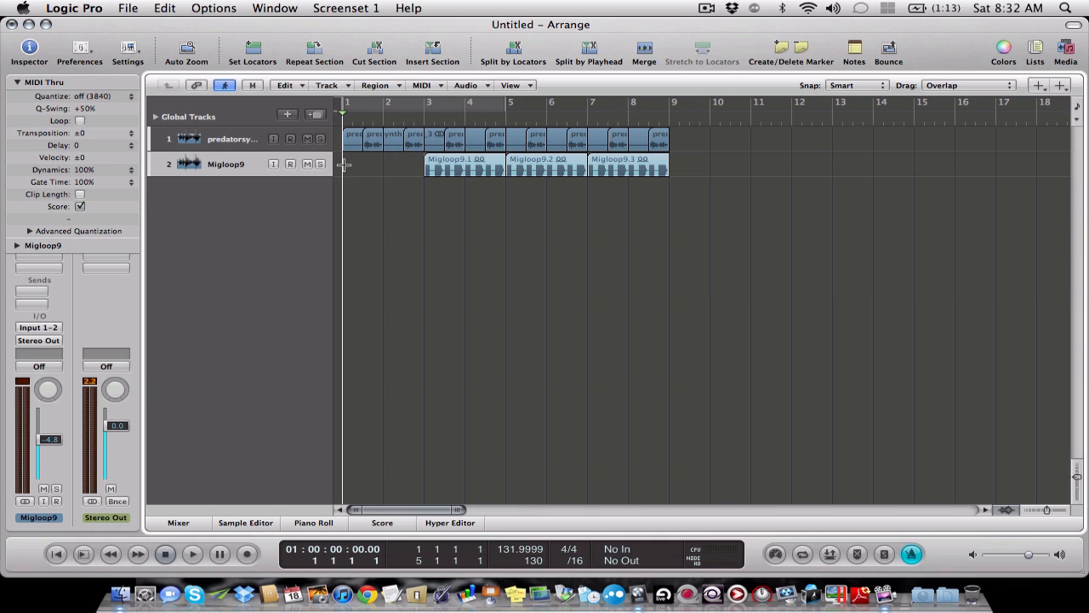
left_click_drag(344, 164, 344, 164)
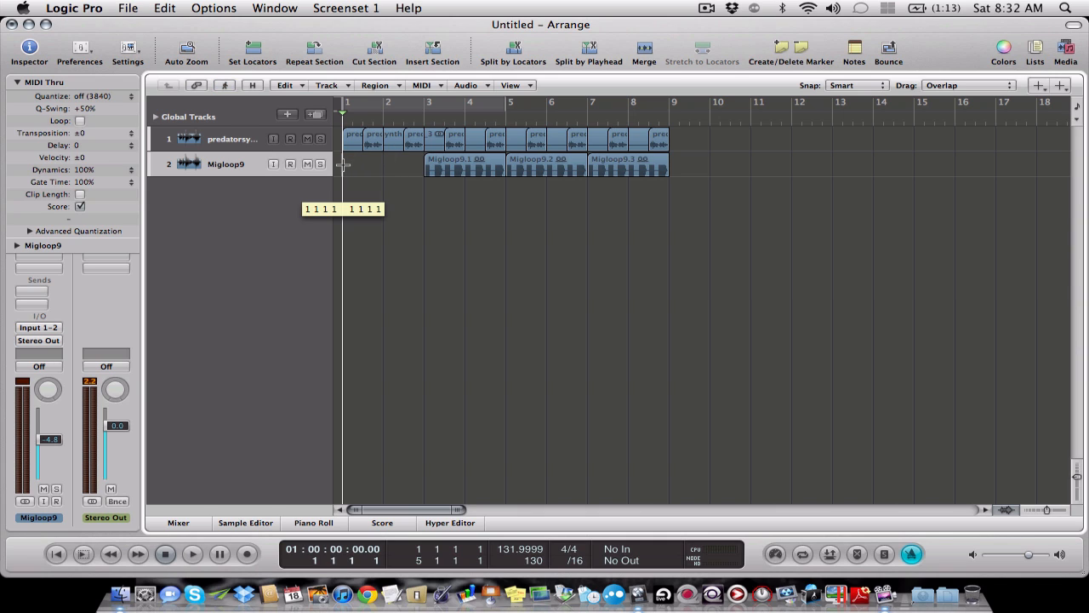
left_click_drag(345, 164, 668, 168)
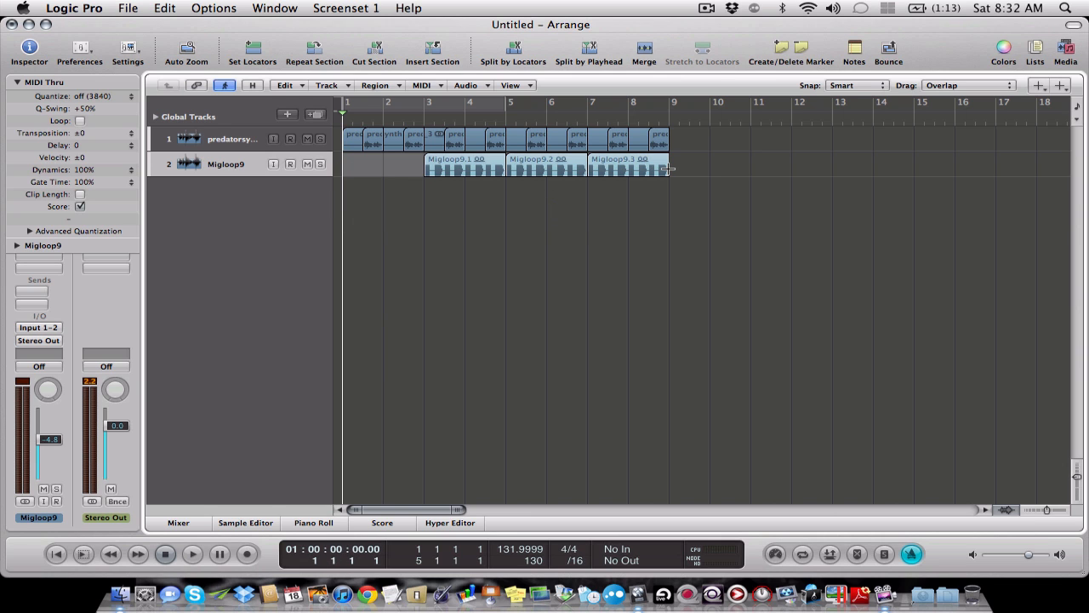
Step: Bounce the marquee selection in place as Migloop9_bip to the selected track, deleting the source and bypassing effect plug-ins, and switch to the Pointer Tool
key("ctrl+b")
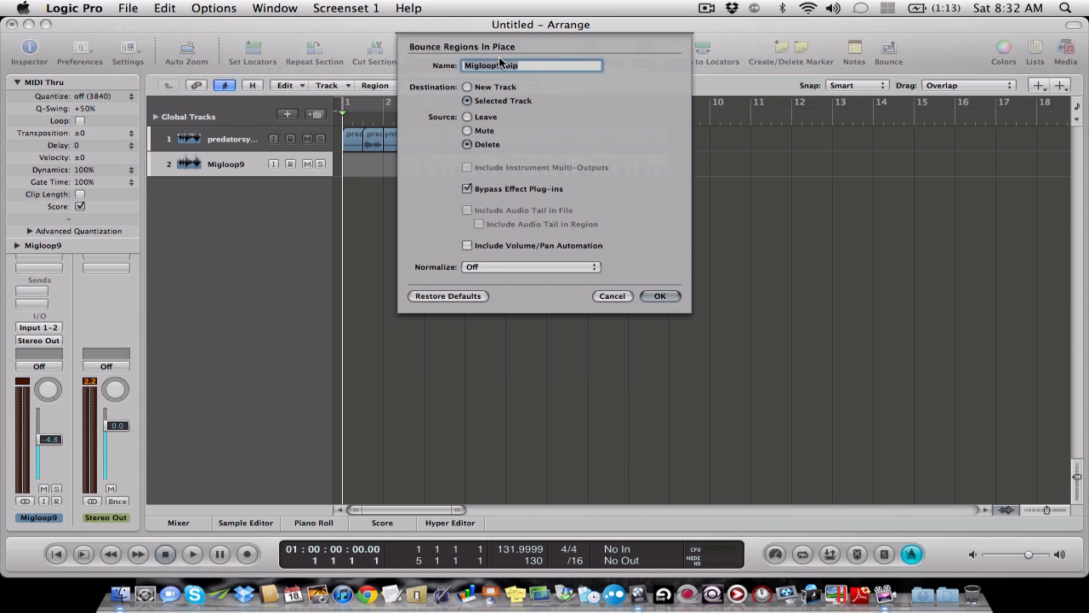
left_click(661, 295)
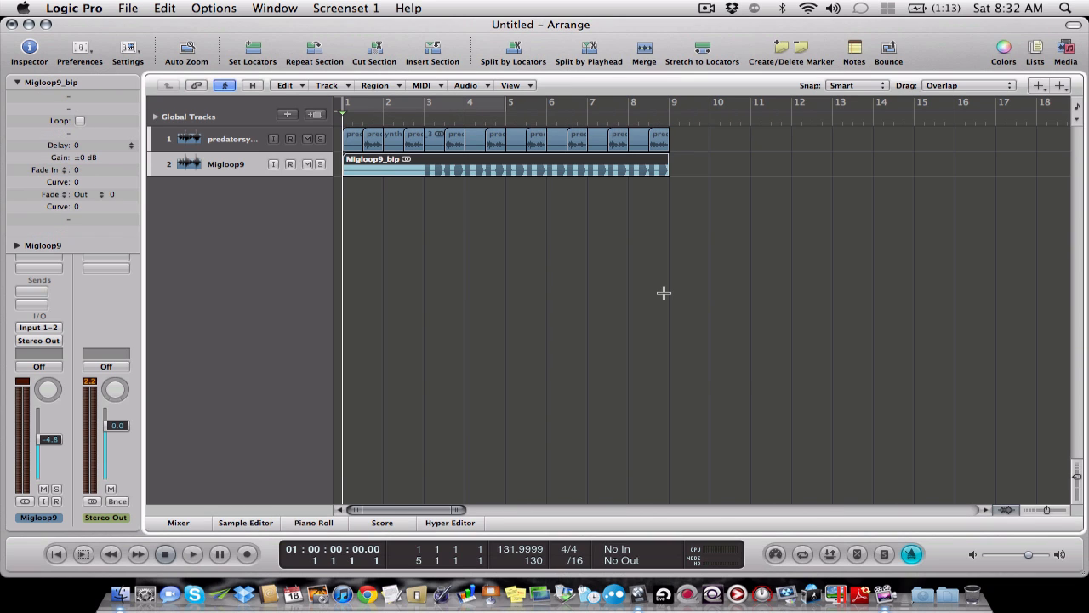
key("Escape")
left_click(664, 295)
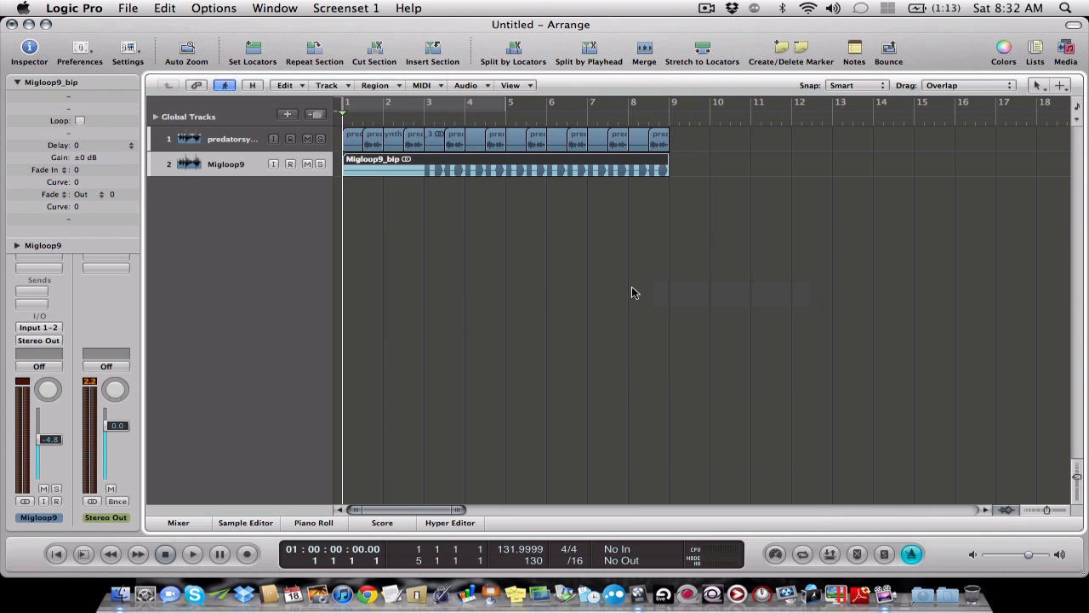
Step: Examine how the bounced regions and the original loops overlap on both tracks by selecting several of them in turn
key("super+z")
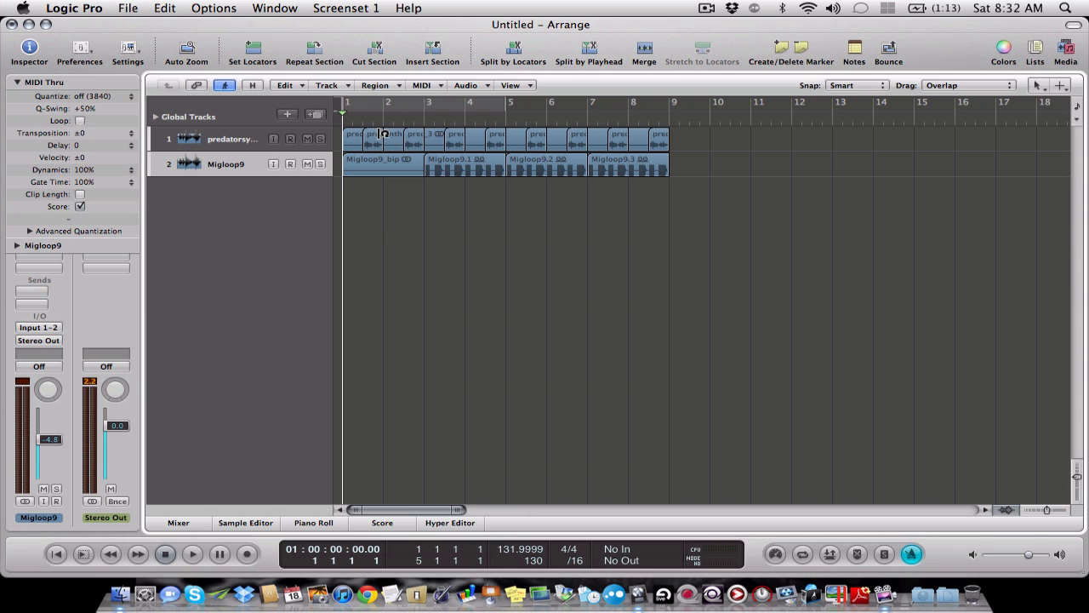
left_click(437, 137)
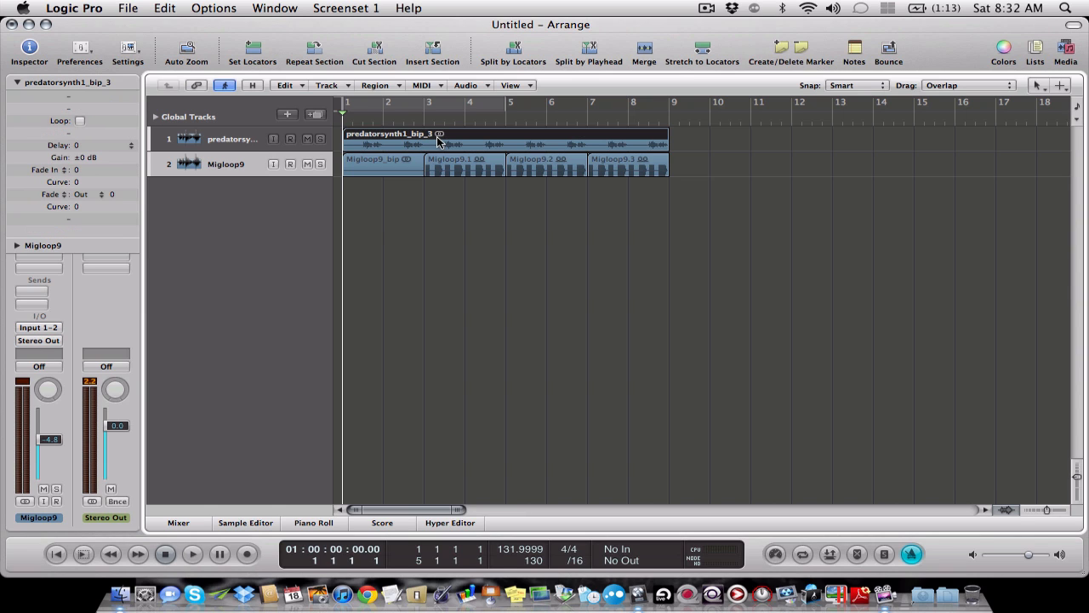
key("super+z")
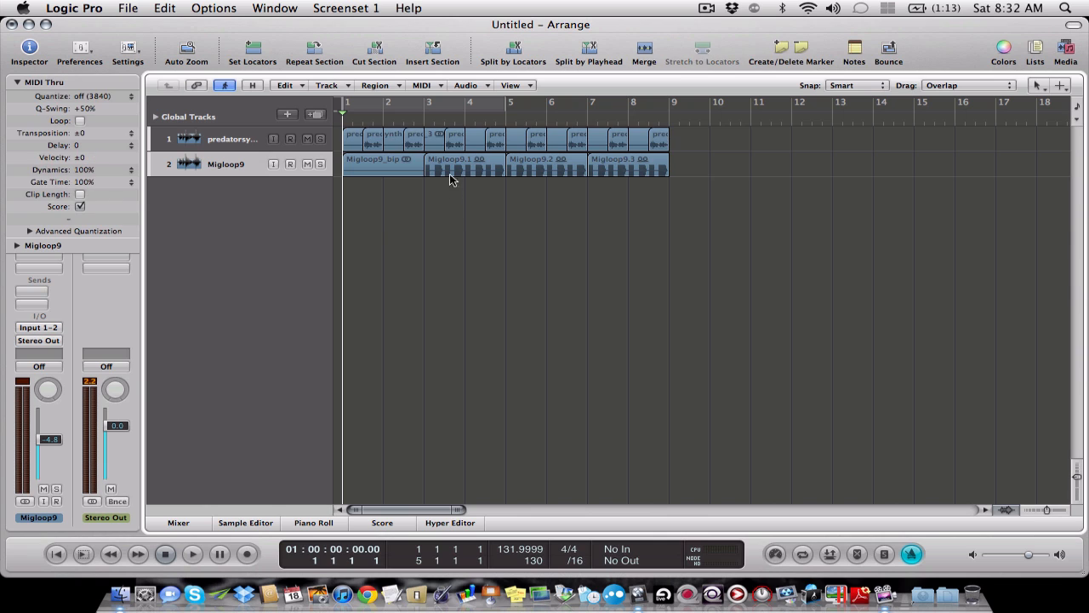
left_click(409, 143)
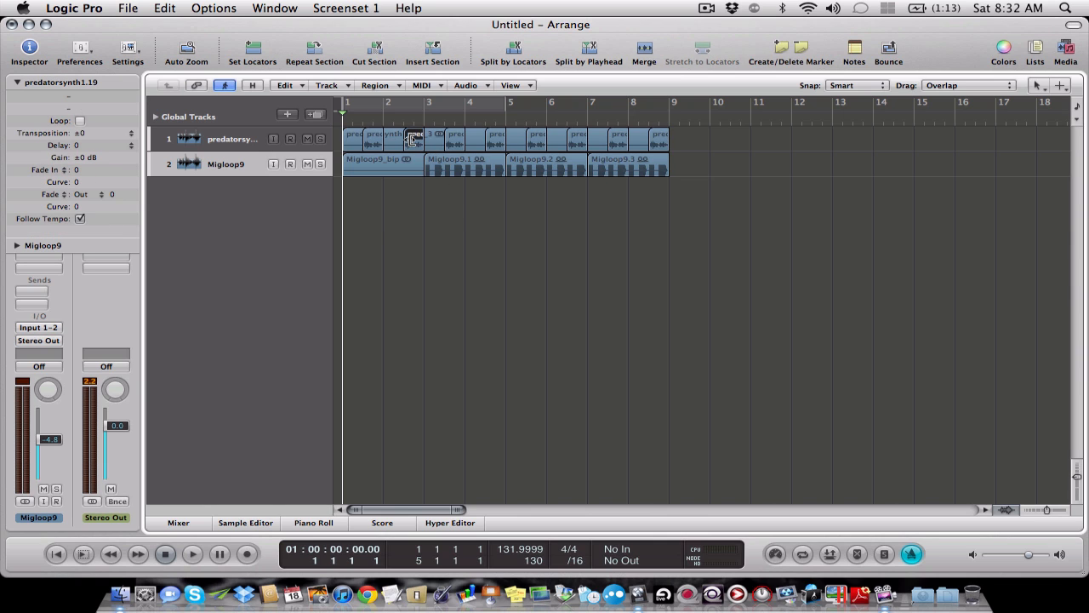
left_click(366, 142)
left_click(359, 142)
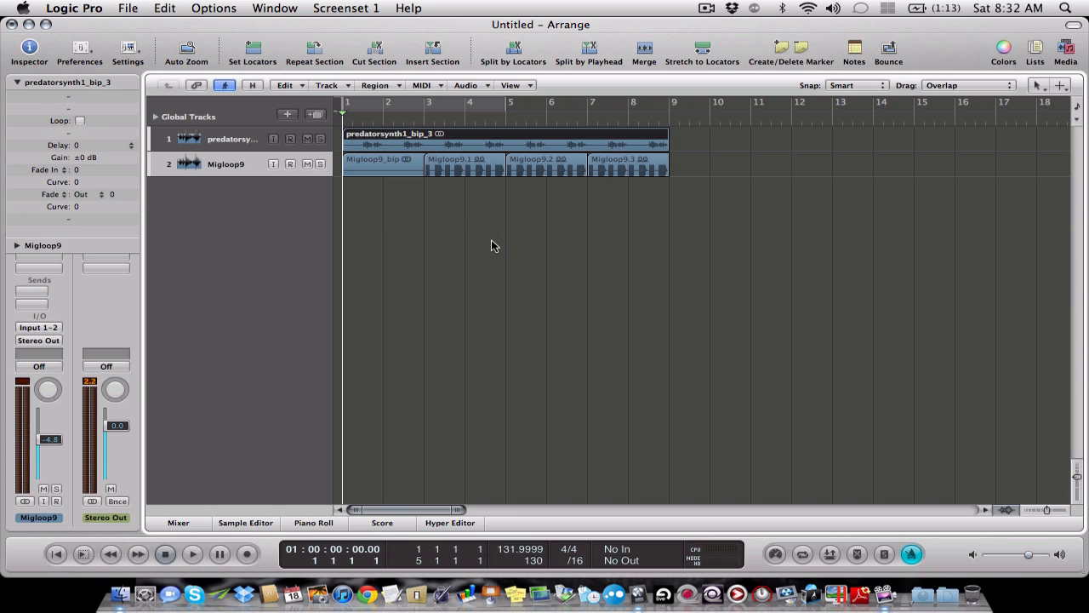
key("super+z")
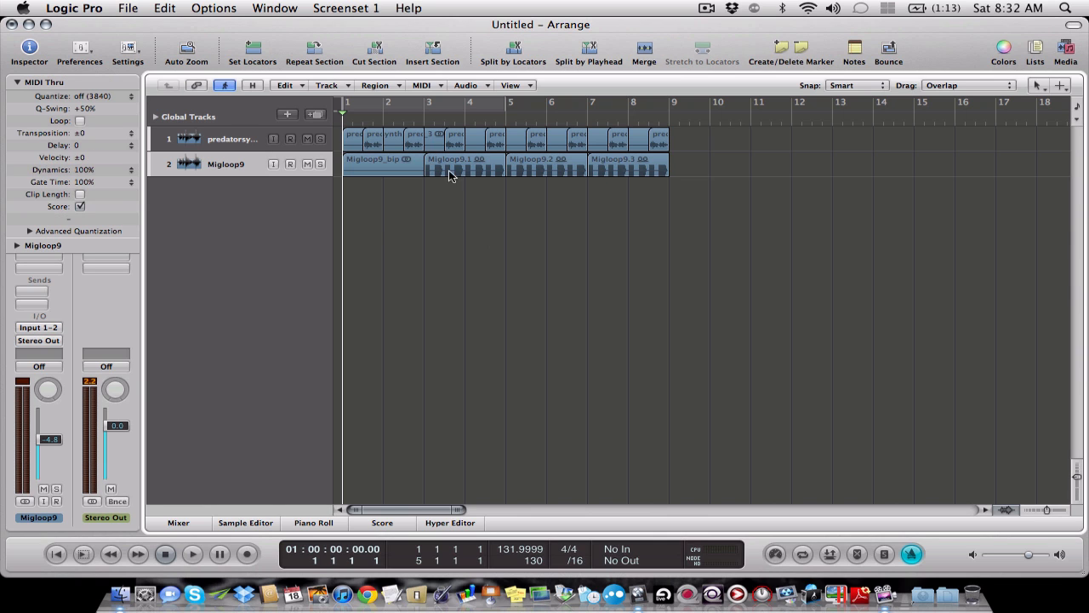
left_click(404, 165)
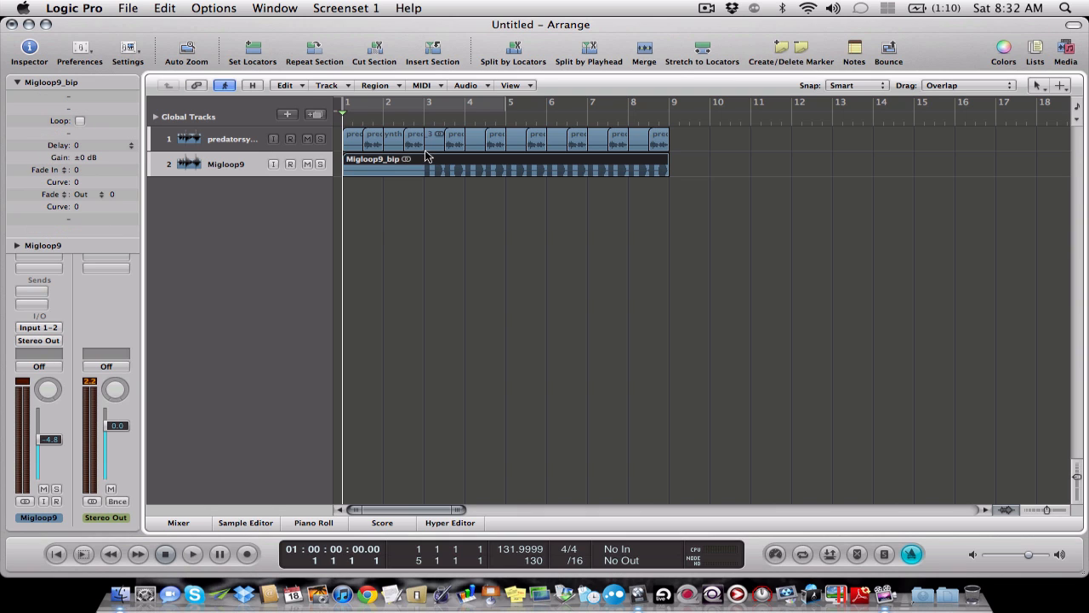
left_click(432, 142)
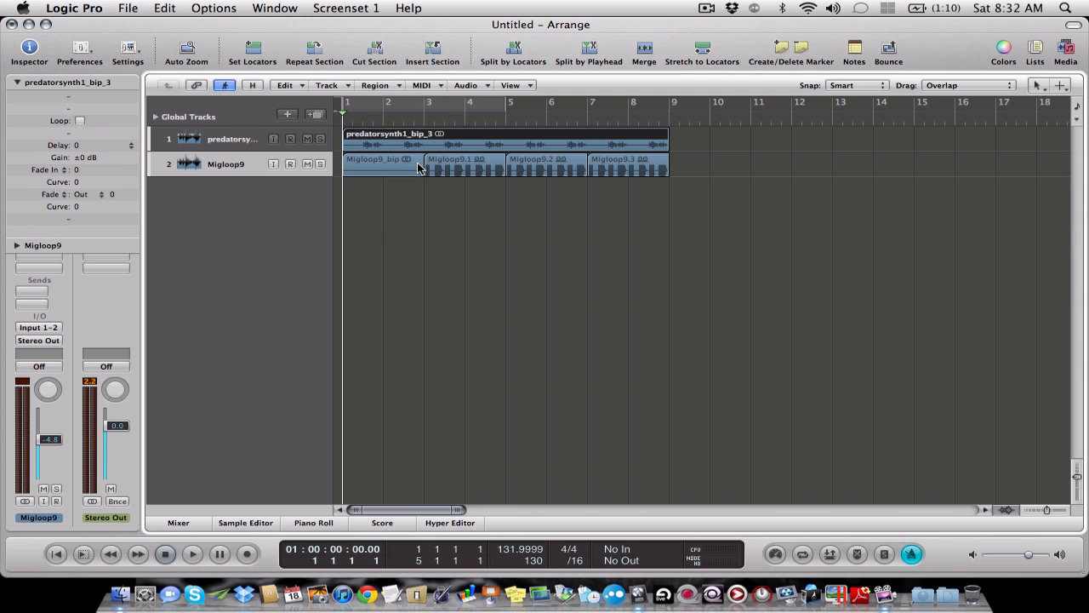
Step: Play the arrangement from bar 1 while deleting the leftover Migloop9.1, Migloop9.2 and Migloop9.3 regions lying over Migloop9_bip, and stop playback
key("space")
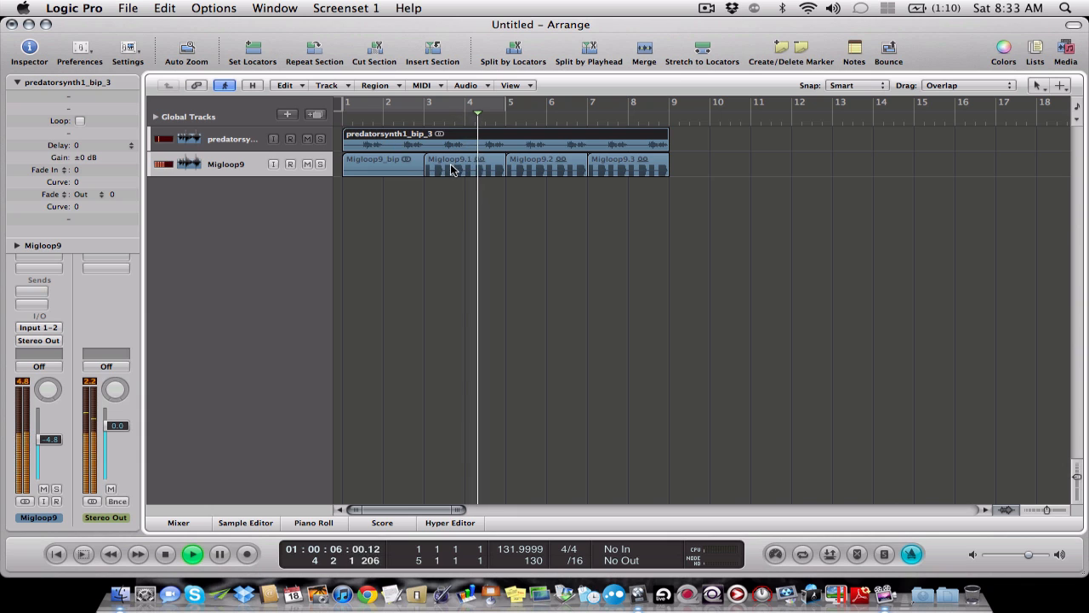
key("super+z")
key("super+z")
left_click(513, 164)
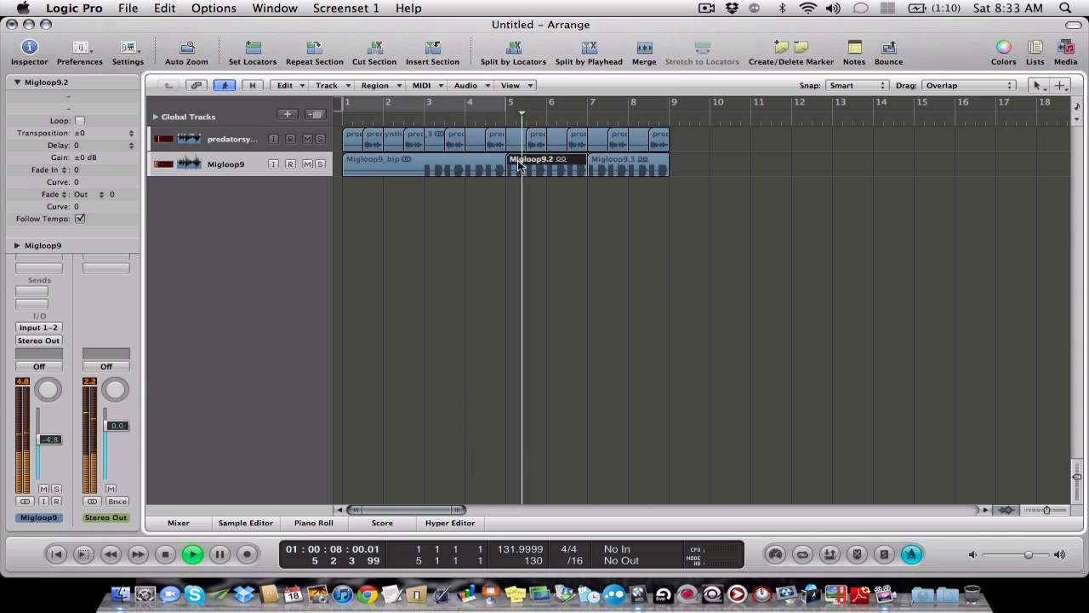
key("super+z")
left_click(607, 165)
key("super+z")
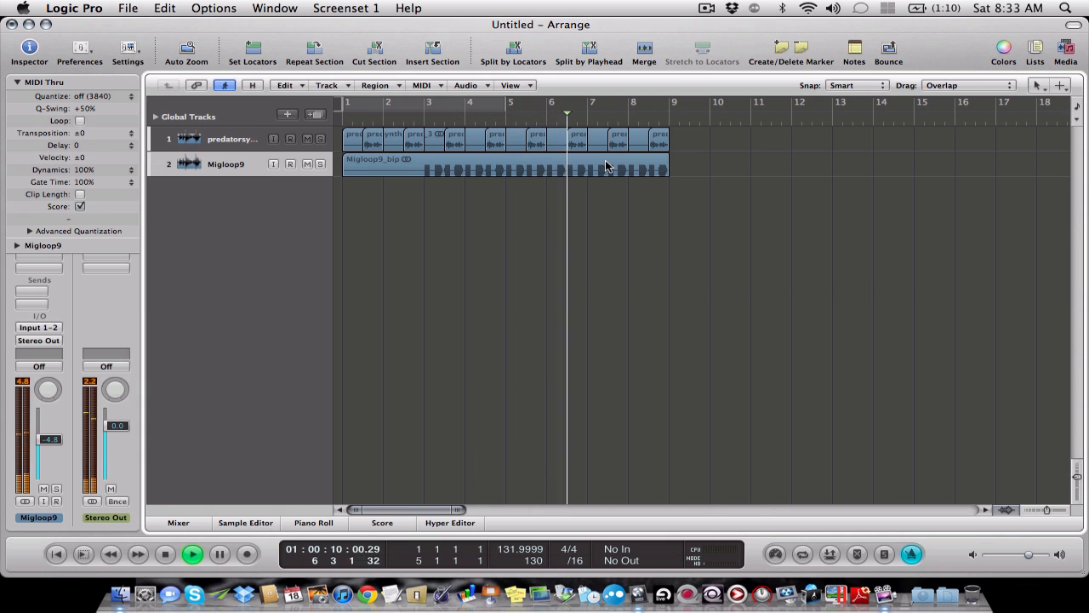
key("space")
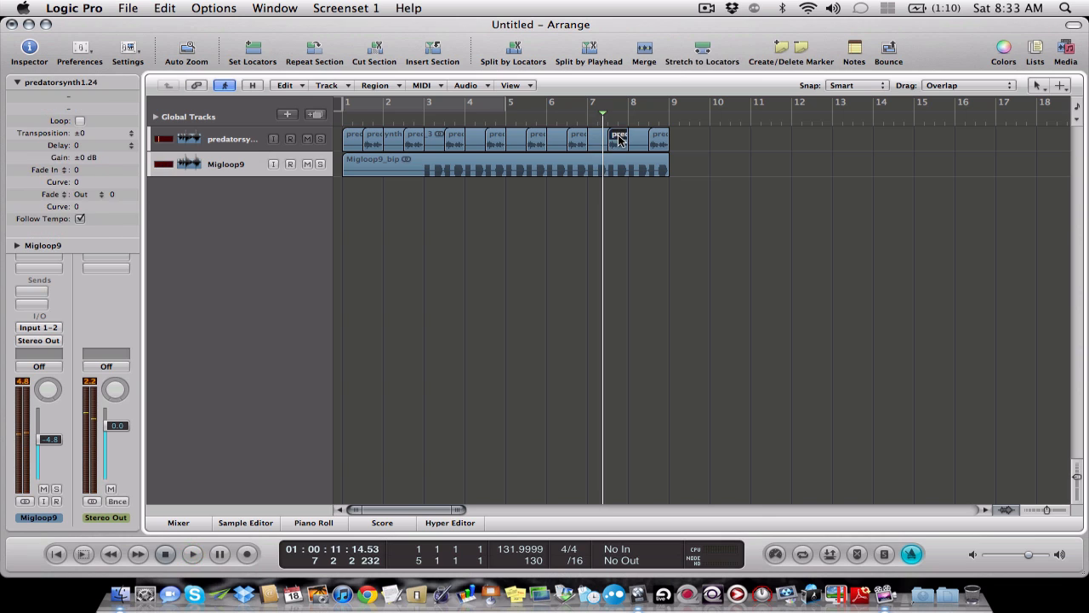
Step: Delete all leftover original loops lying over predatorsynth1_bip_3 on the predatorsynth1 track, working back towards bar 1, and return the playhead to the start
key("super+z")
key("super+z")
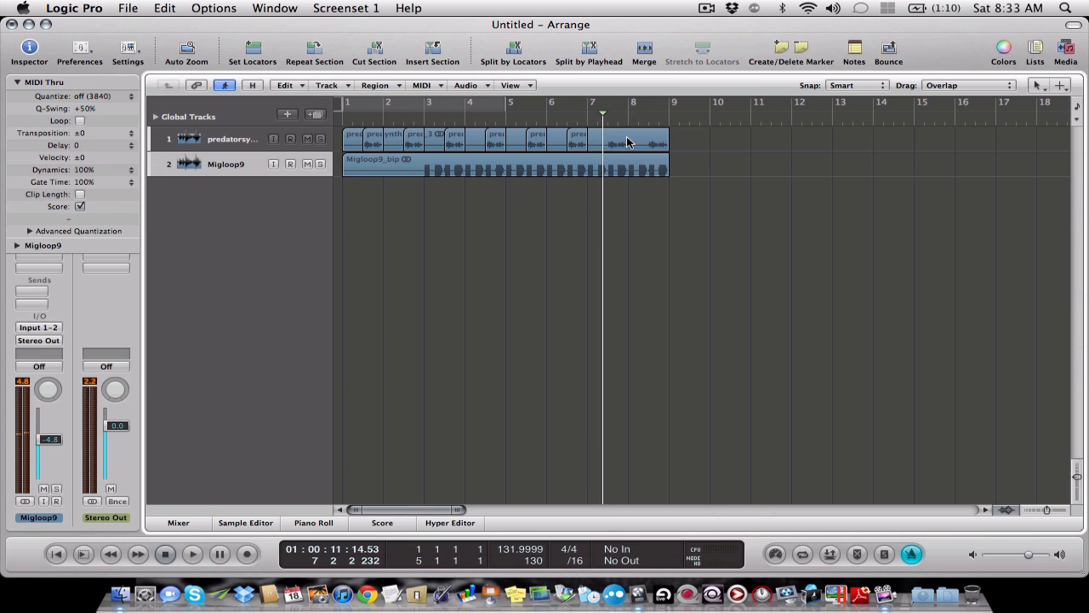
left_click(568, 140)
key("super+z")
left_click(531, 141)
key("super+z")
left_click(498, 141)
key("super+z")
left_click(466, 141)
key("super+z")
left_click(455, 141)
key("super+z")
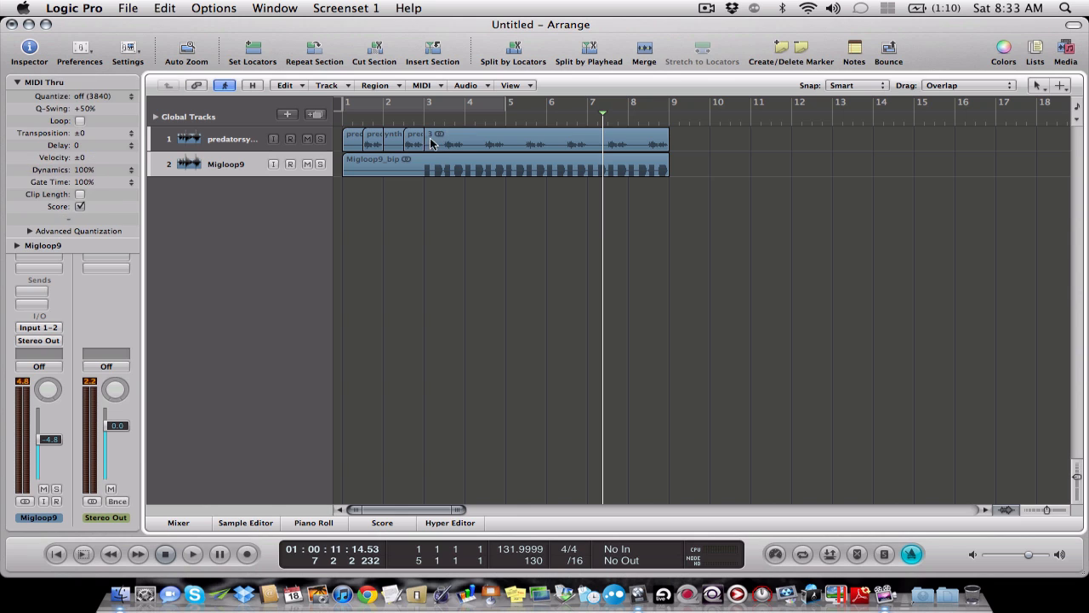
left_click(416, 143)
key("super+z")
left_click(380, 145)
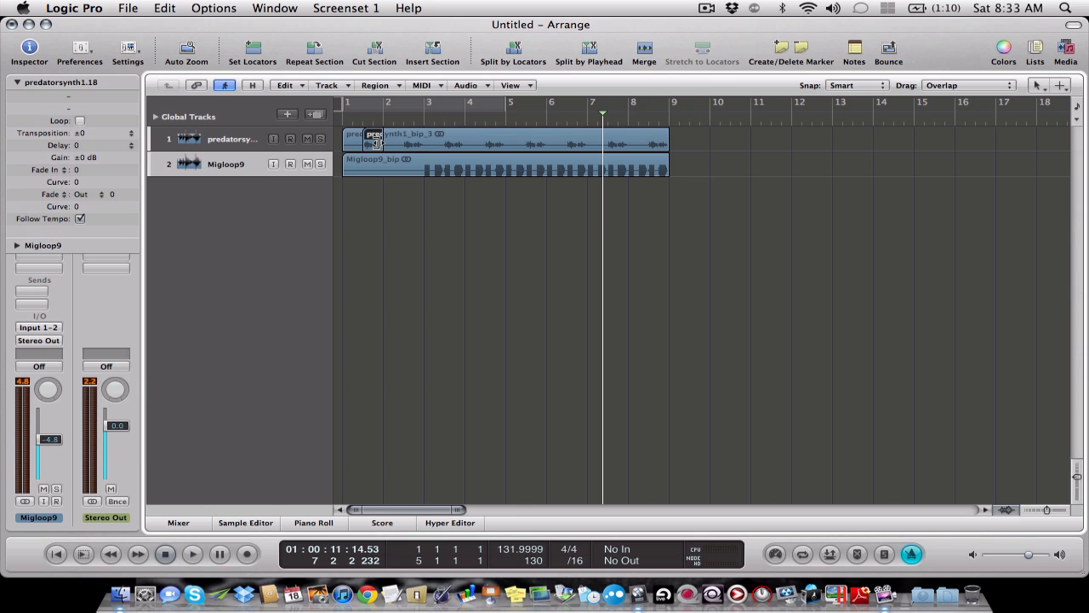
key("super+z")
key("Return")
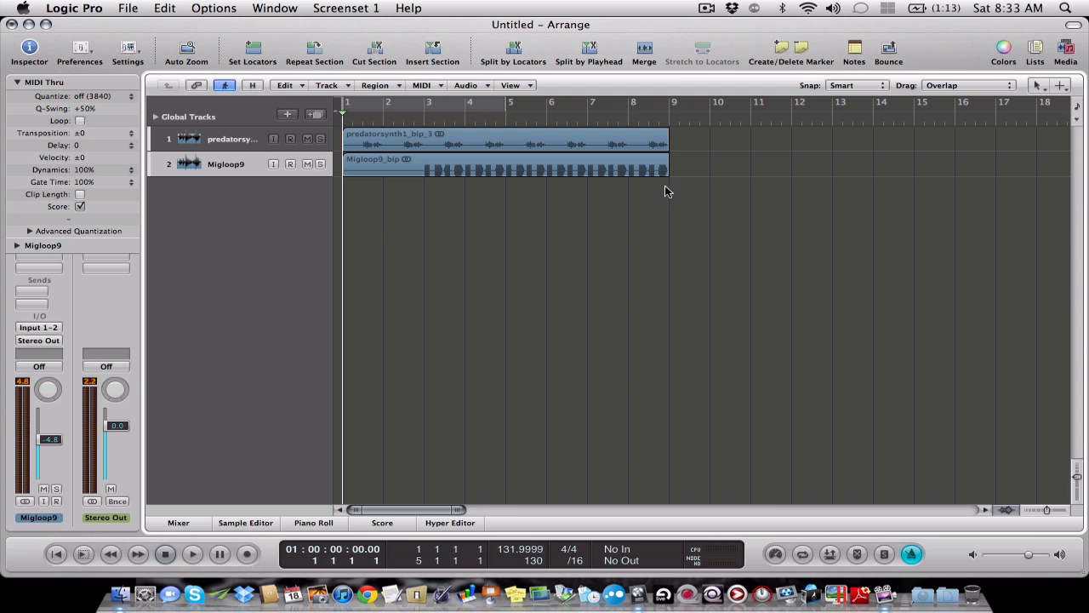
key("super+a")
left_click(609, 211)
Step: Make a marquee selection on the Migloop9 track from bar 1 to bar 12, including the empty bars after the bounced region
key("Escape")
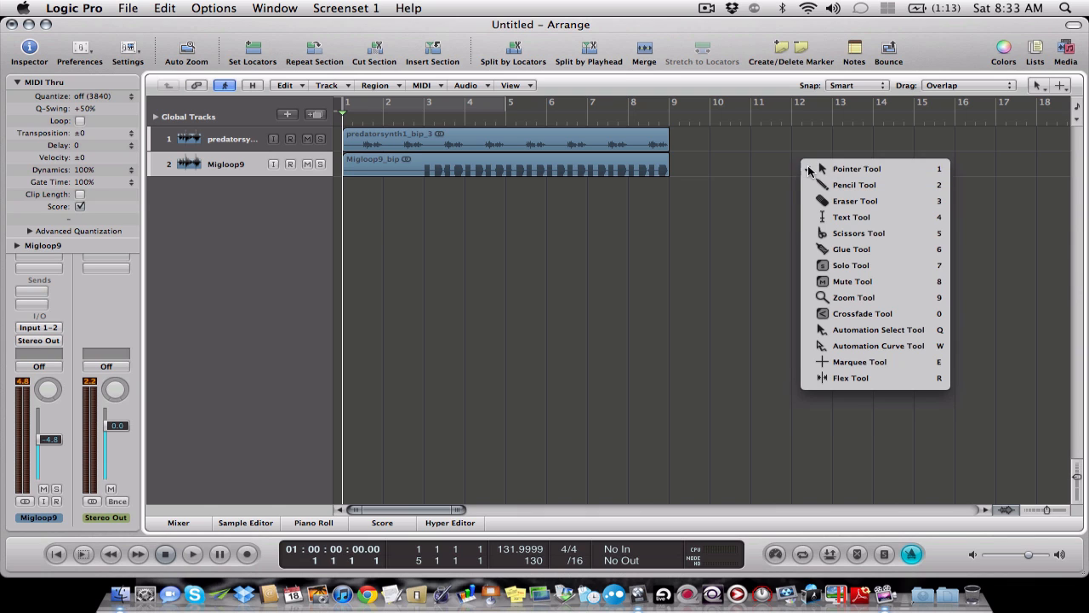
key("r")
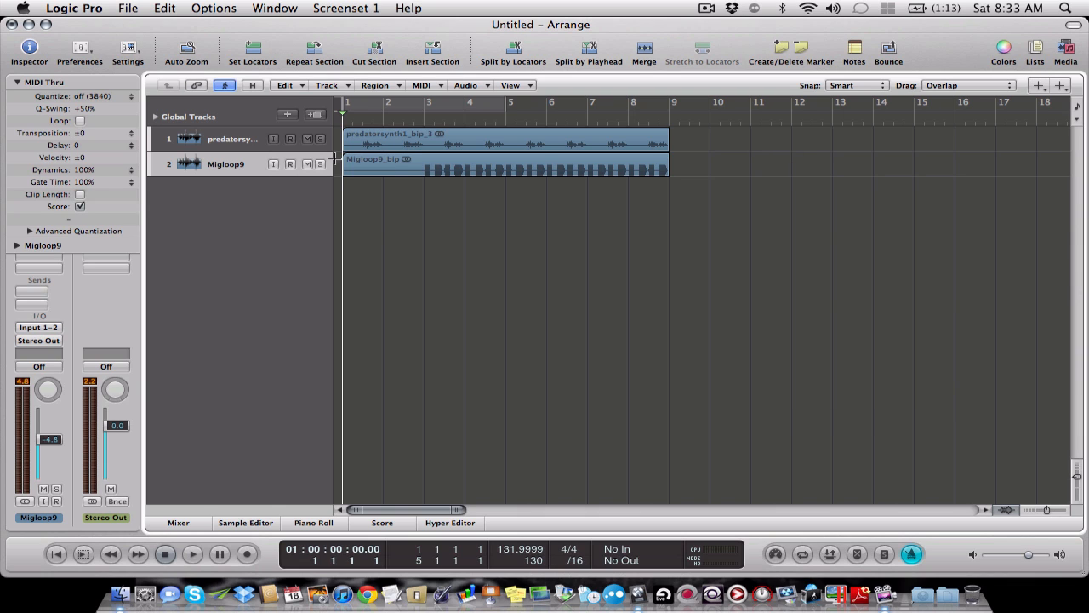
left_click_drag(341, 165, 788, 187)
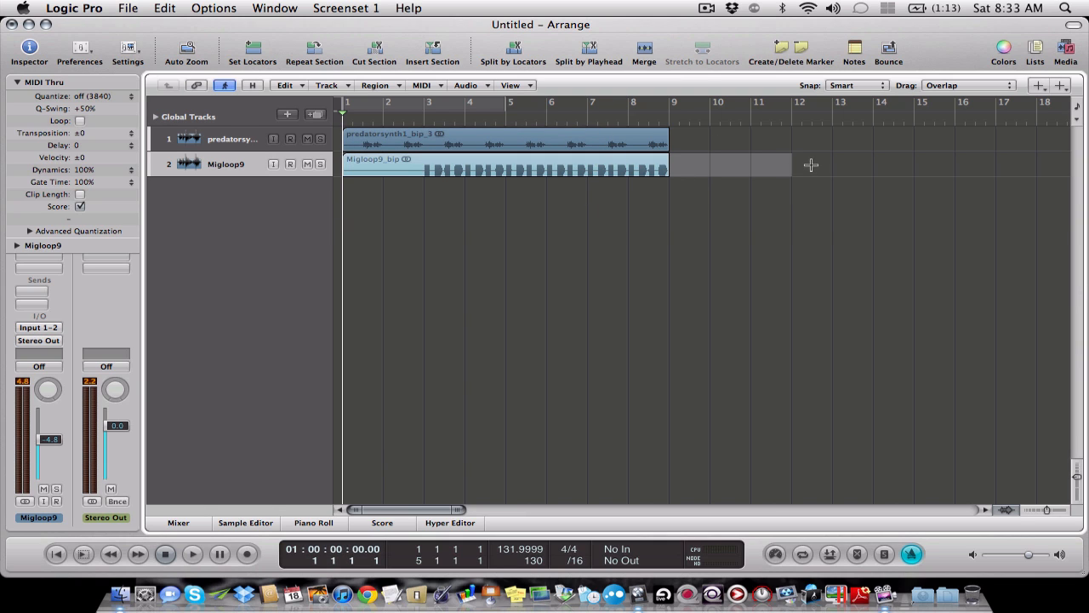
Step: Bounce the marquee selection in place as Migloop9_bip_bip to a new track with the source muted and effect plug-ins bypassed, and reselect the Migloop9 track
key("ctrl+b")
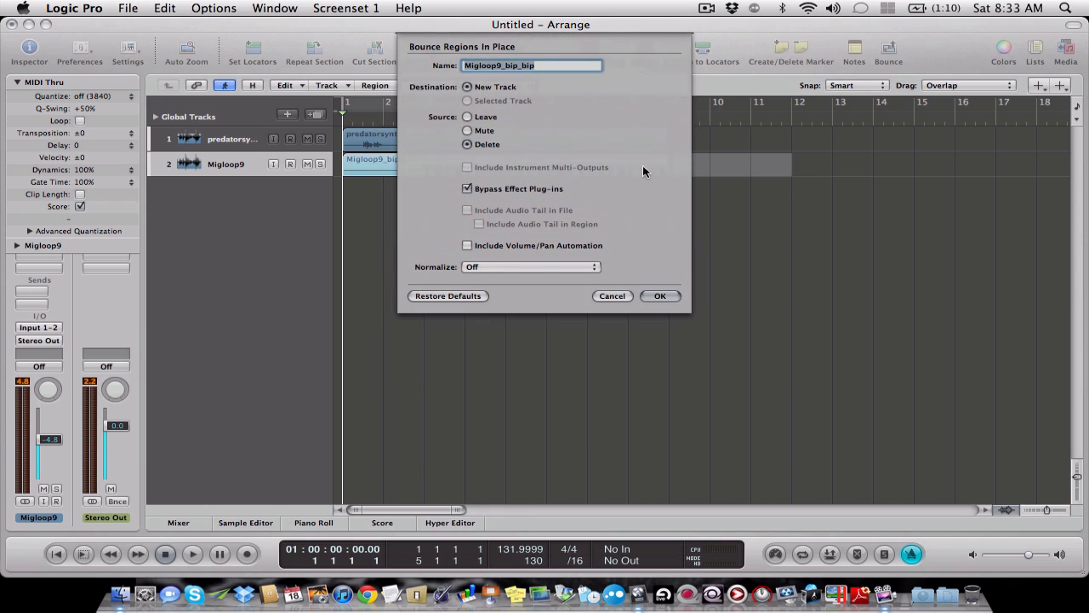
left_click(467, 117)
left_click(469, 129)
left_click(667, 295)
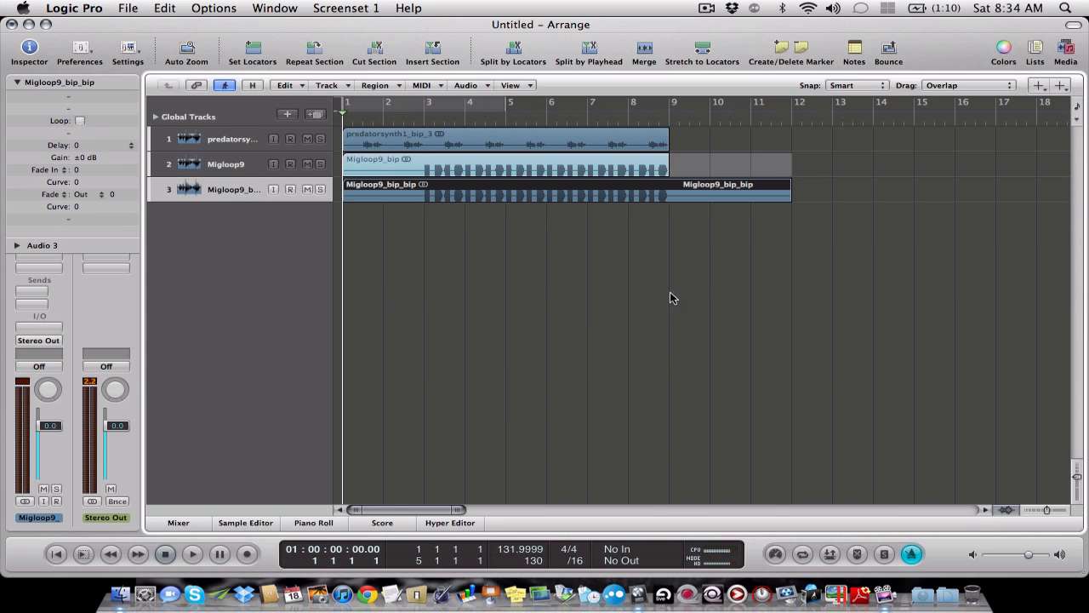
left_click(255, 171)
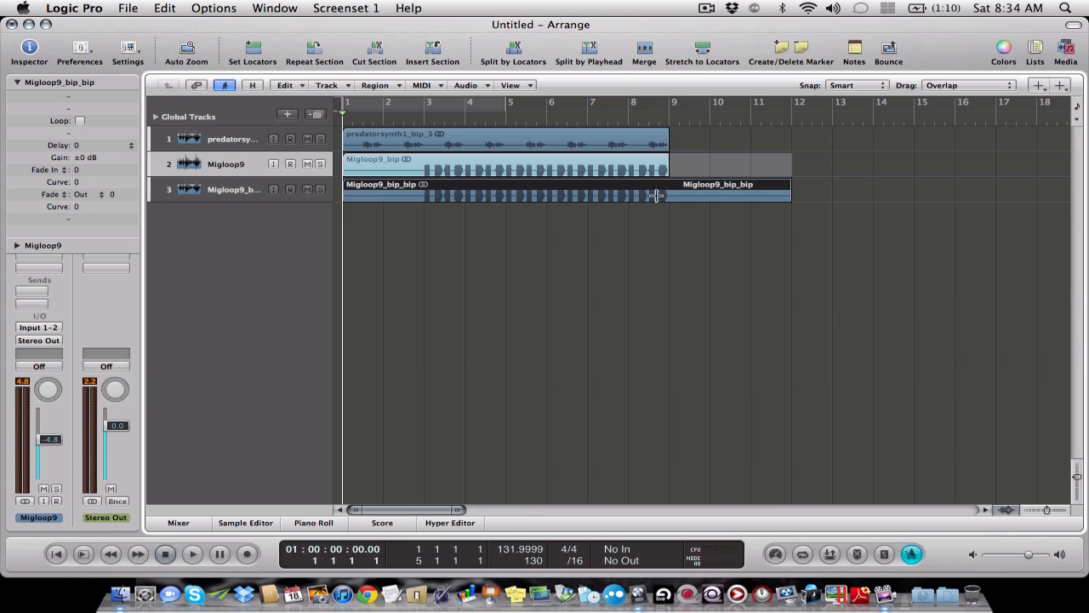